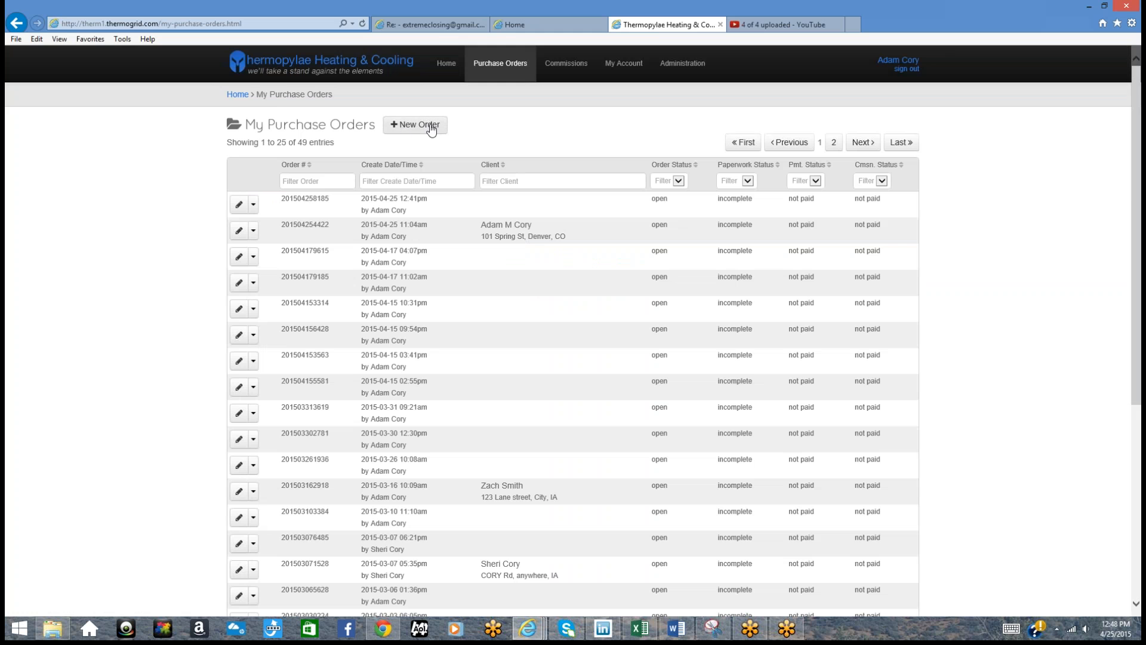
Step: Create a new purchase order from the My Purchase Orders list
click(423, 125)
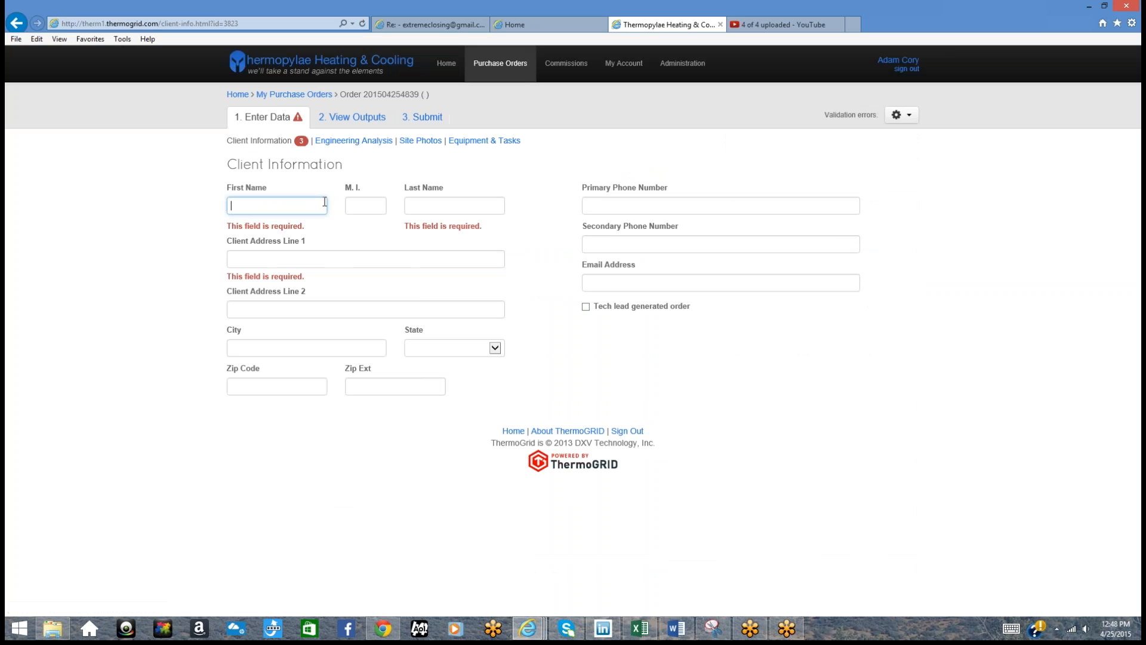
Step: Enter the client's first name, middle initial and last name
text(adam)
click(370, 208)
text(m)
click(435, 204)
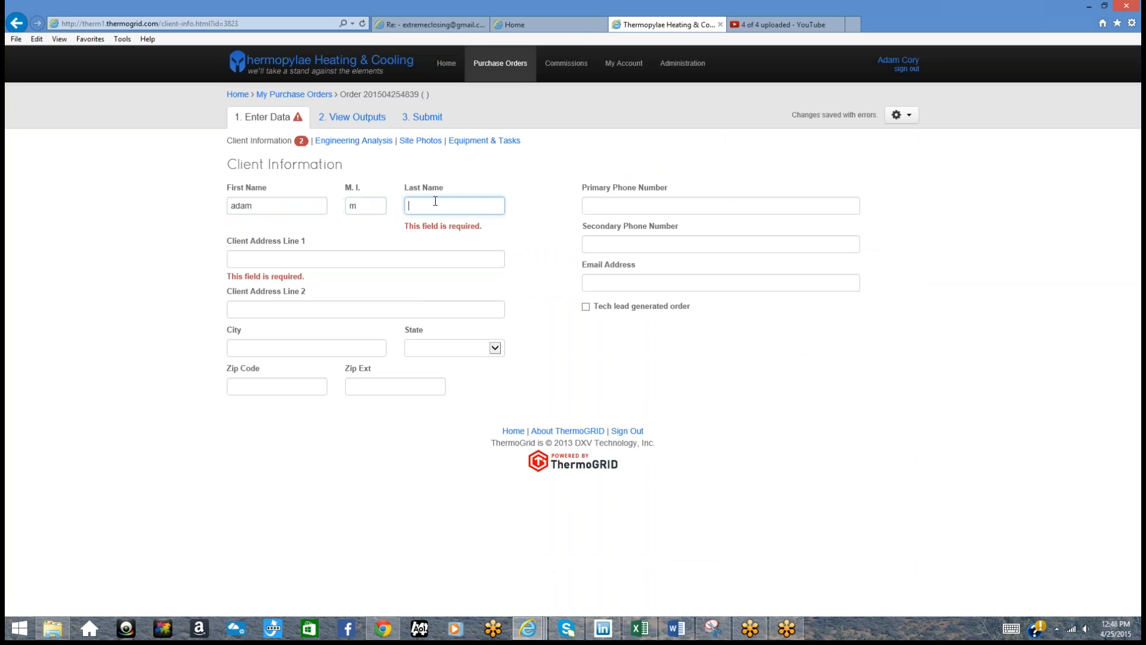
text(cory)
Step: Fill in the client's street address and city, choose Massachusetts as the state, then open Engineering Analysis
click(325, 258)
text(101 )
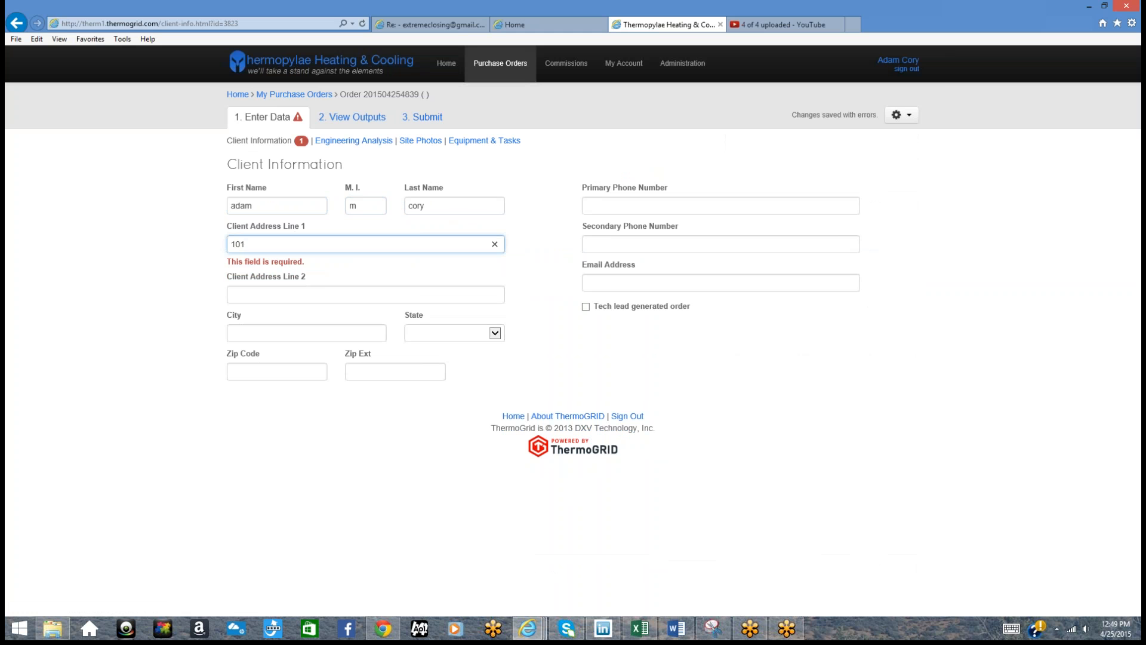
text(Spring St)
click(315, 332)
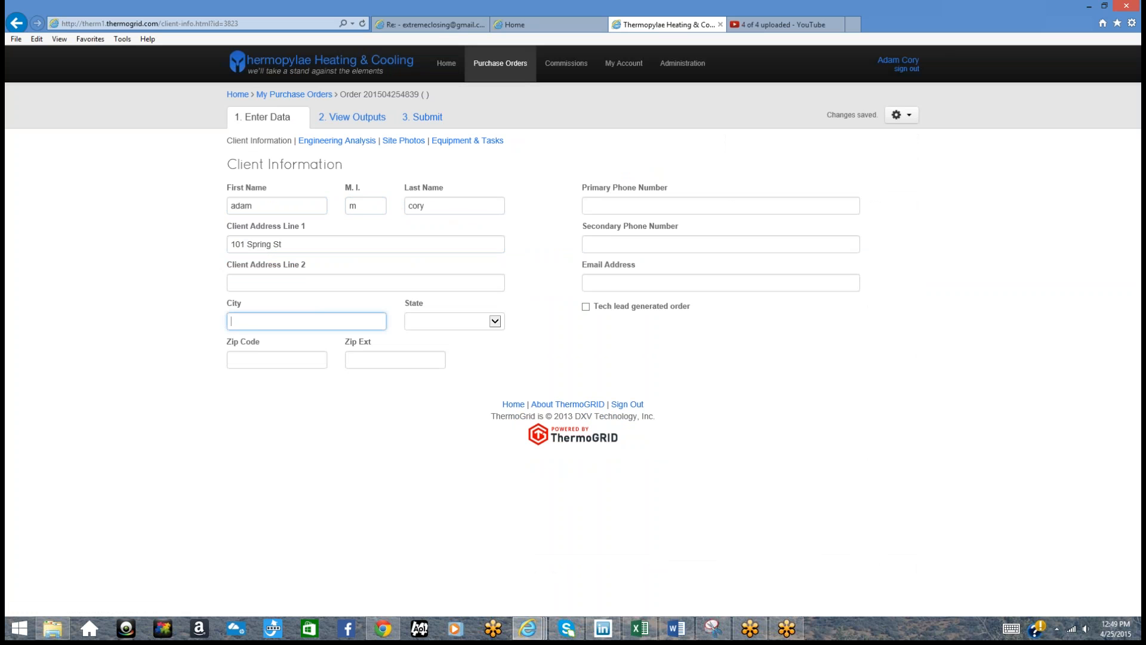
text(Des Moines)
click(432, 322)
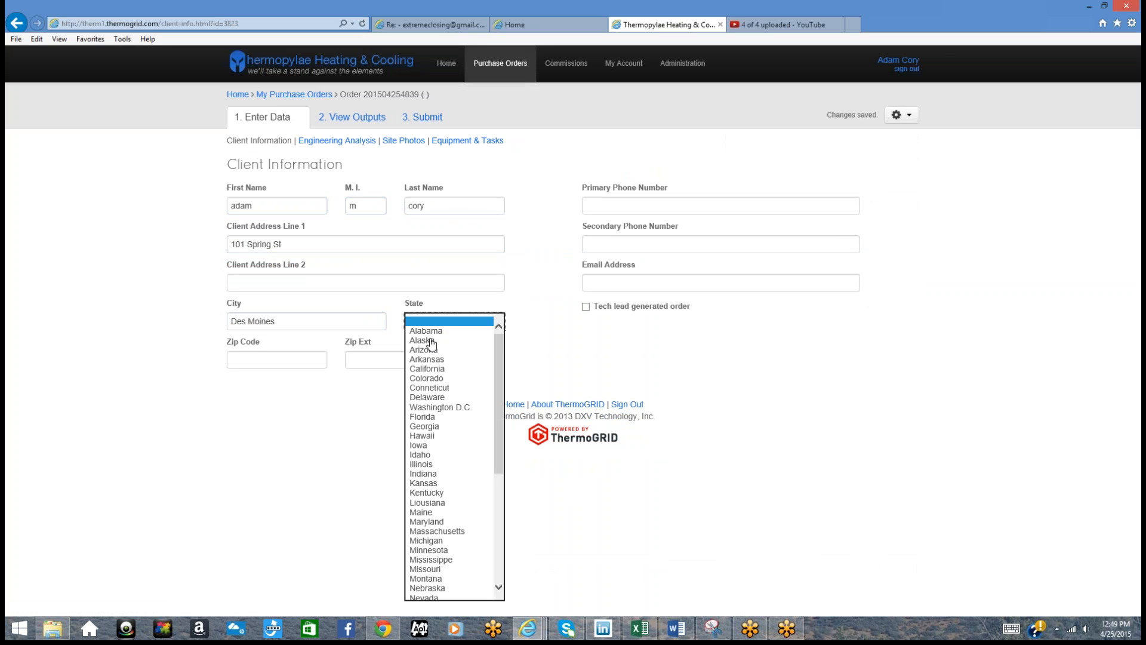
click(446, 532)
click(280, 360)
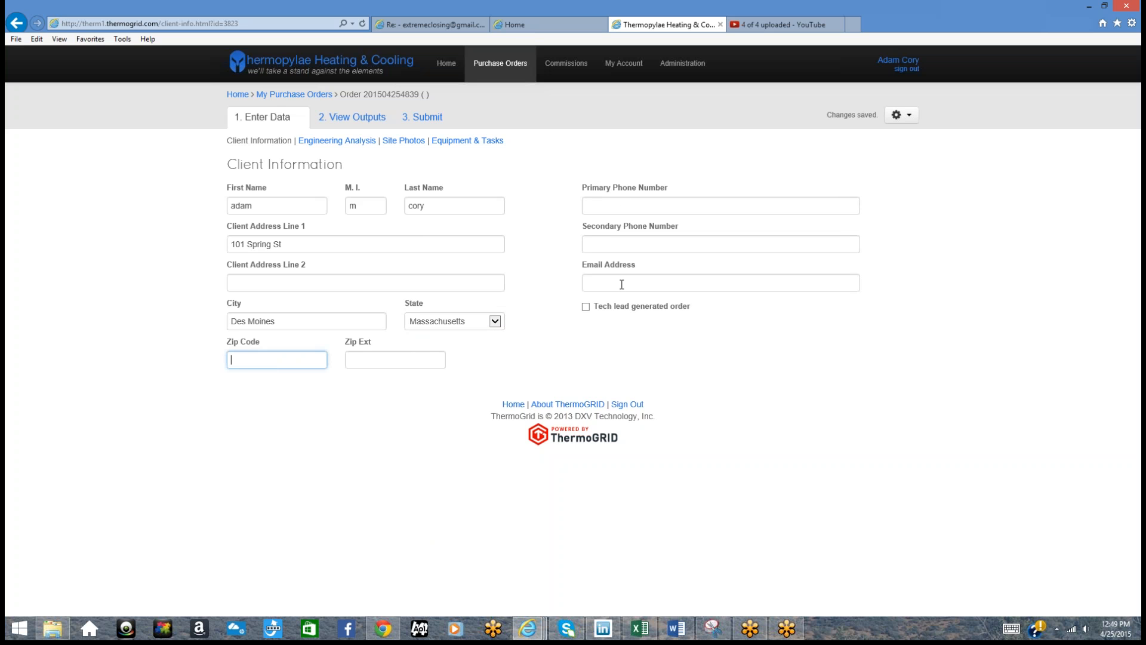
click(349, 140)
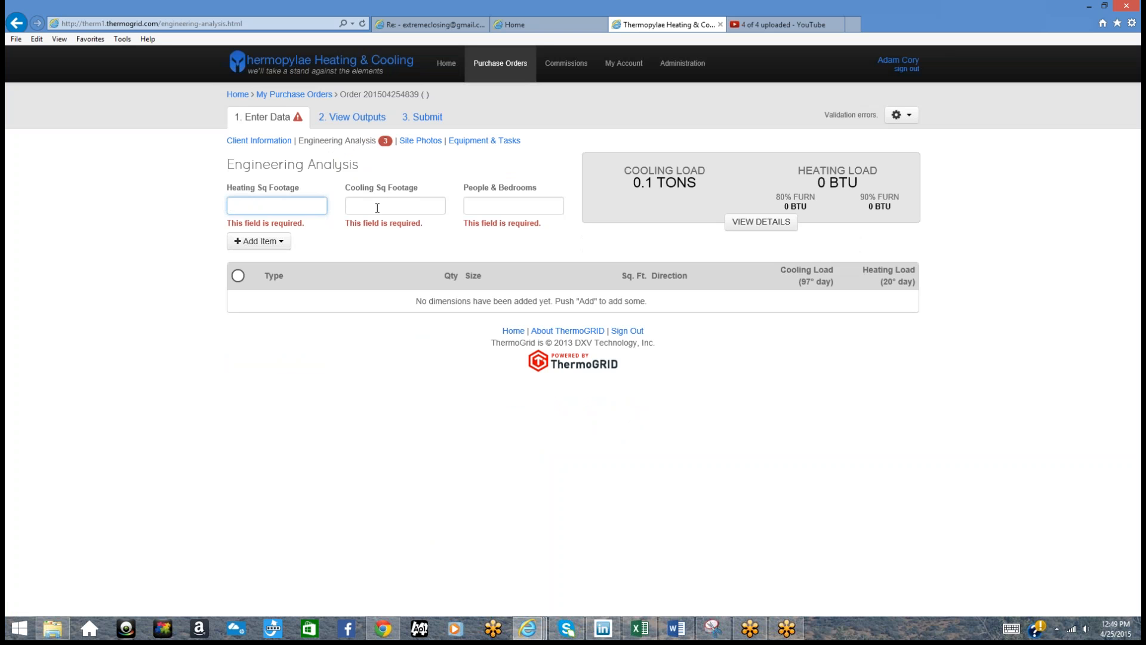
Step: Enter 1500 heating sq ft, 1000 cooling sq ft and 6 people & bedrooms
text(1500)
click(379, 203)
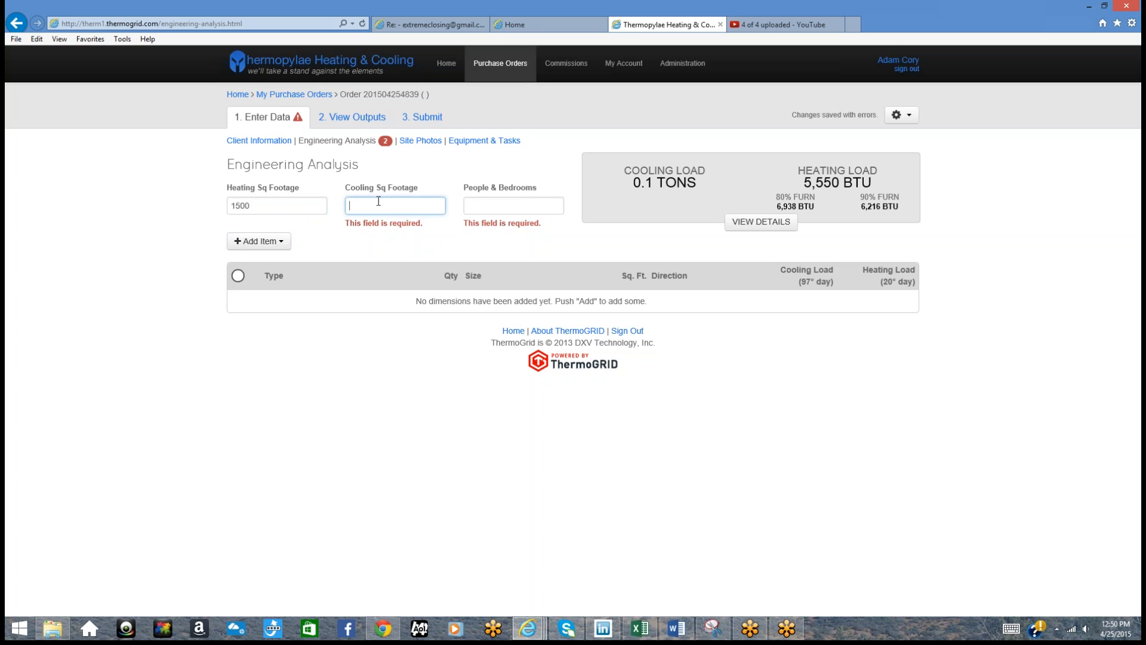
text(1000)
click(512, 206)
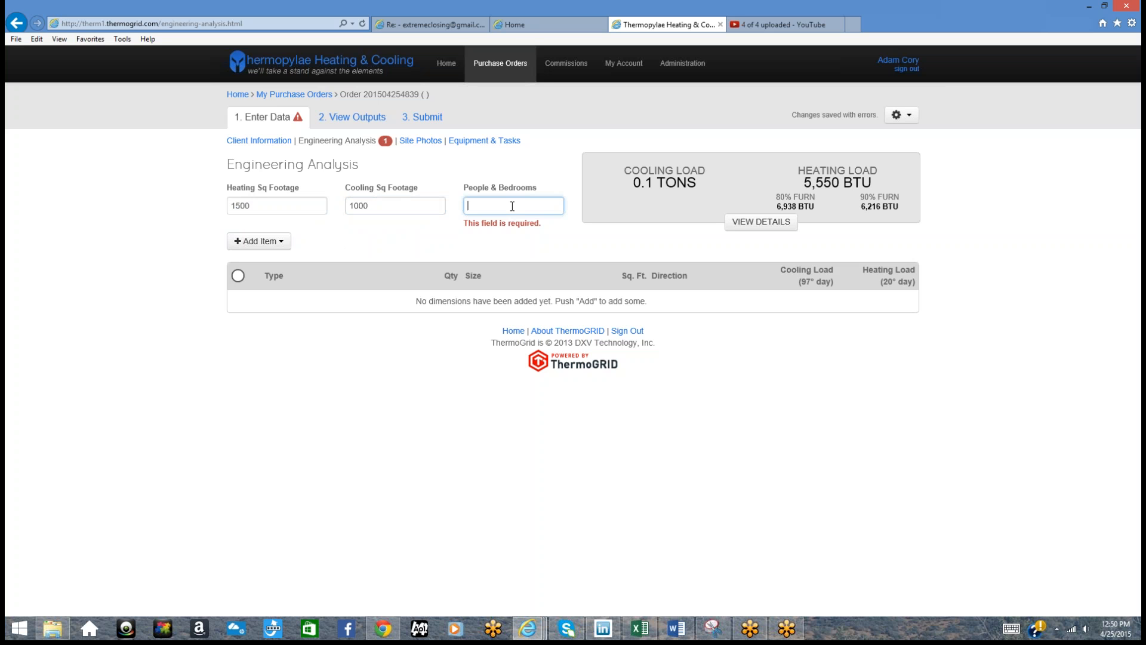
text(6)
click(388, 247)
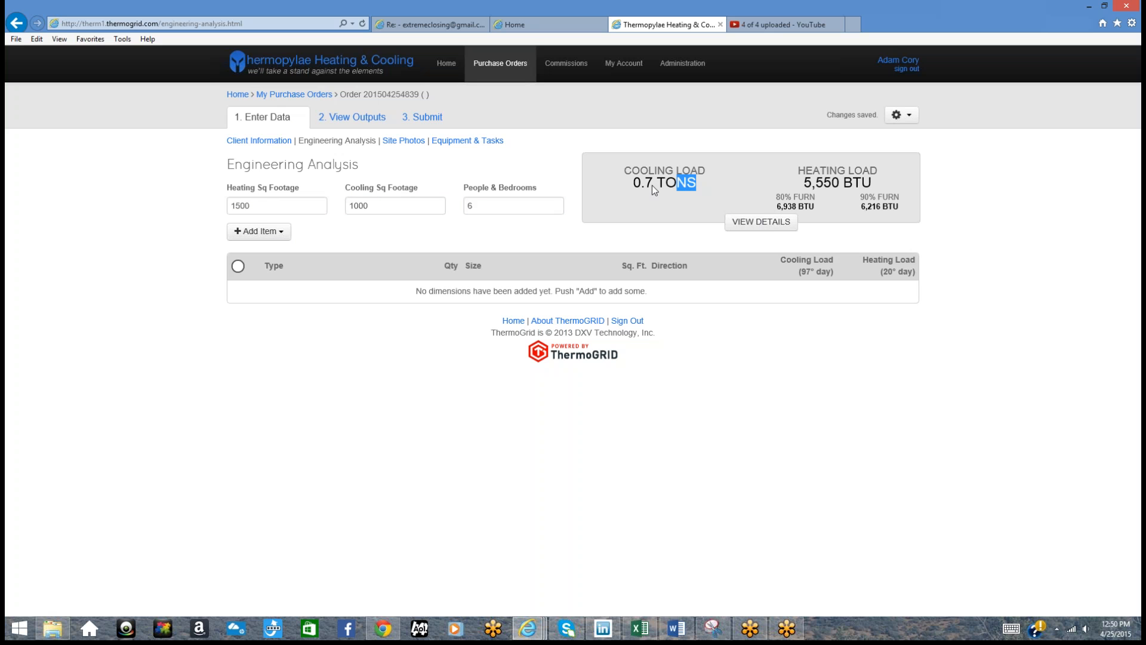
Step: Add a 48 x 48 in double-pane window facing North
drag(872, 184, 816, 186)
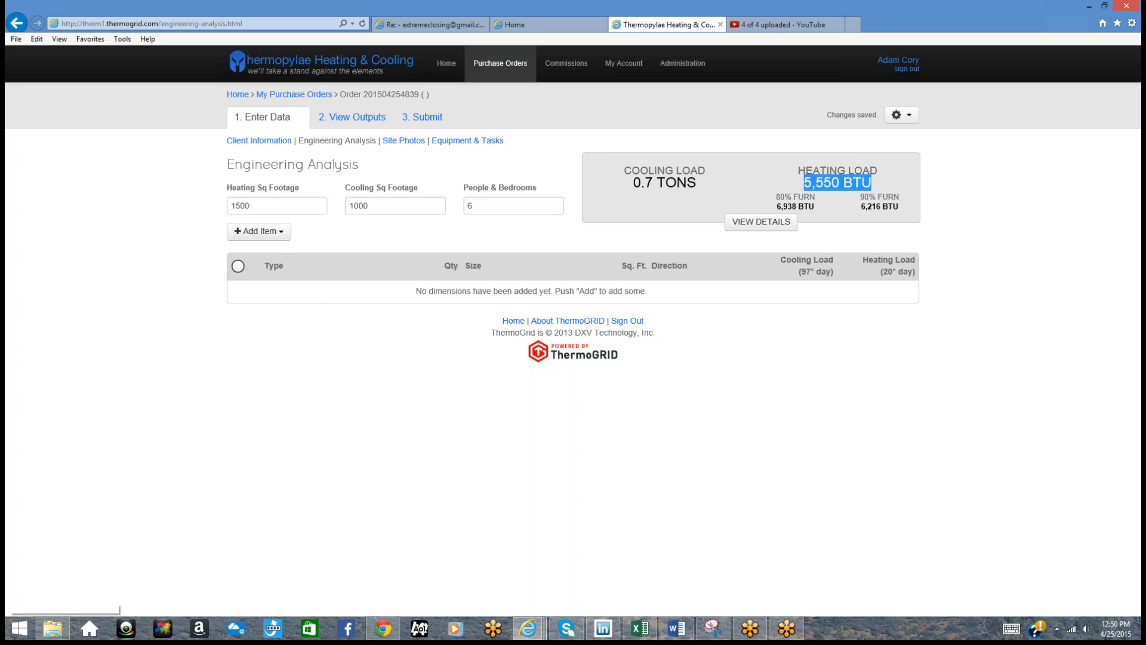
click(273, 234)
click(277, 254)
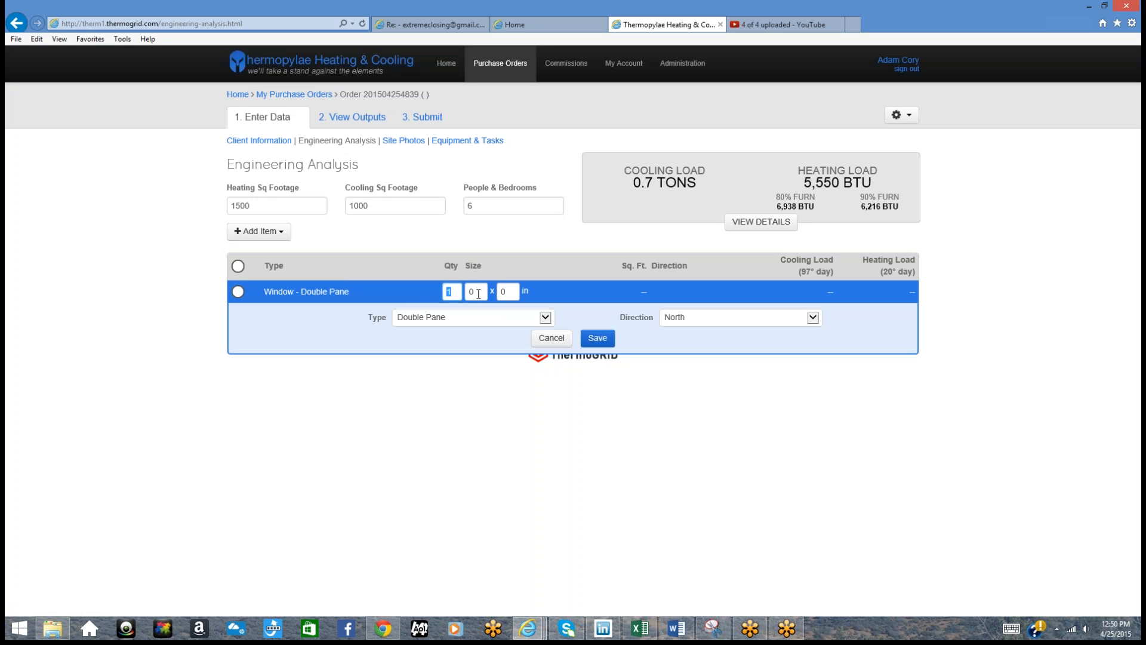
click(478, 294)
text(48)
click(507, 295)
text(48)
click(705, 318)
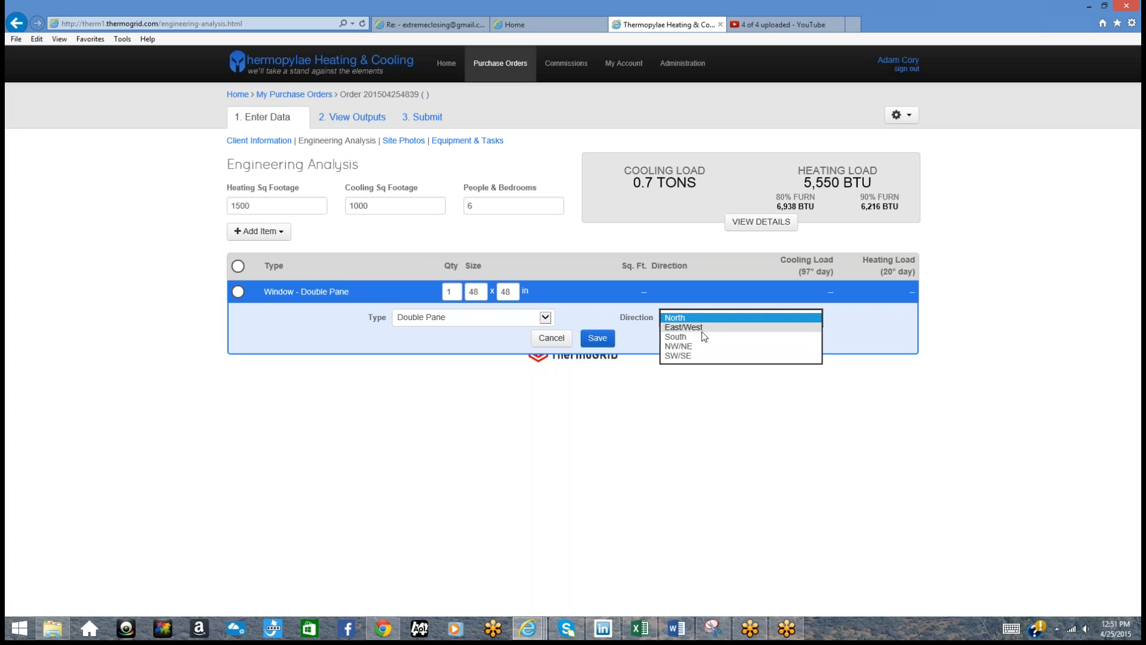
click(603, 320)
click(597, 338)
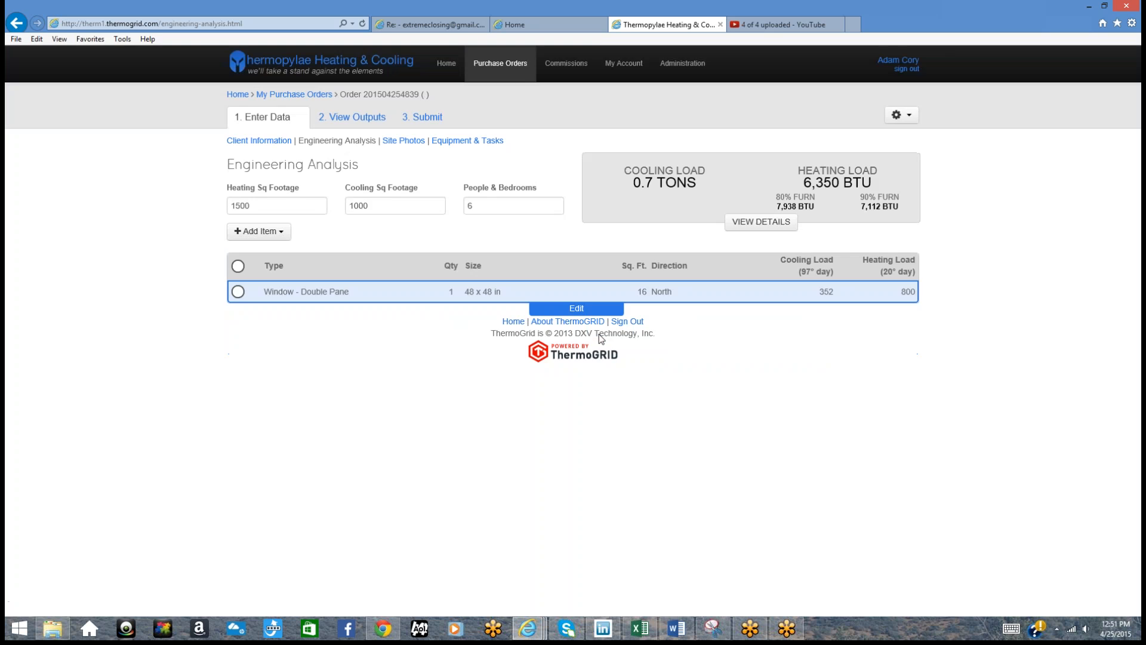
Step: Add six 36 x 36 in windows facing East/West
click(269, 233)
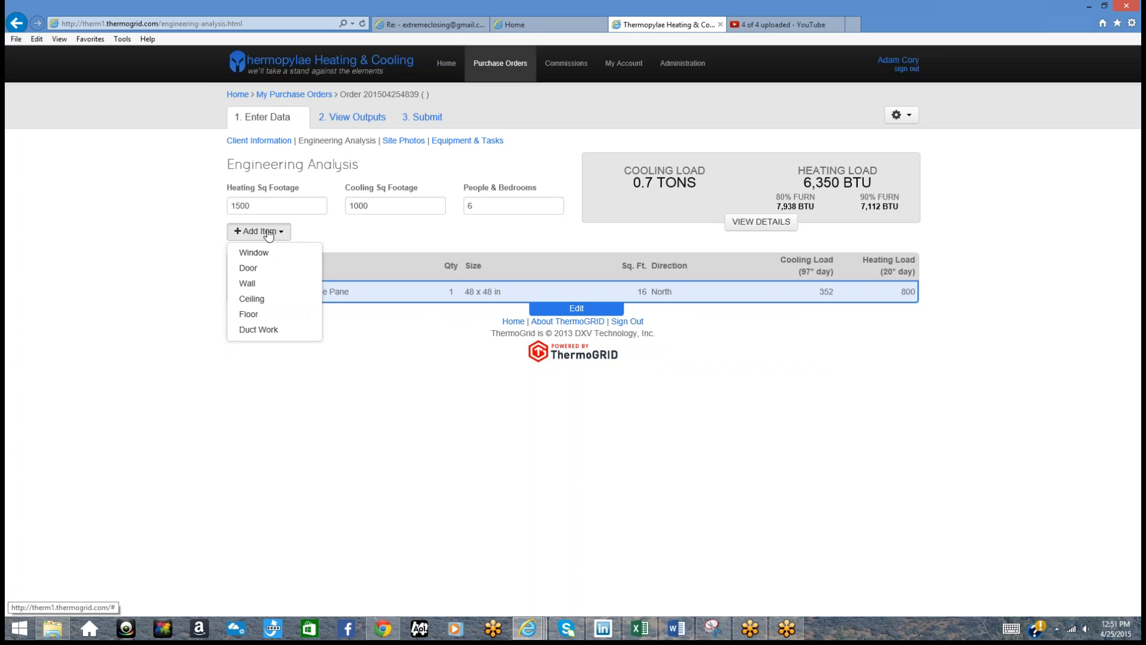
click(263, 252)
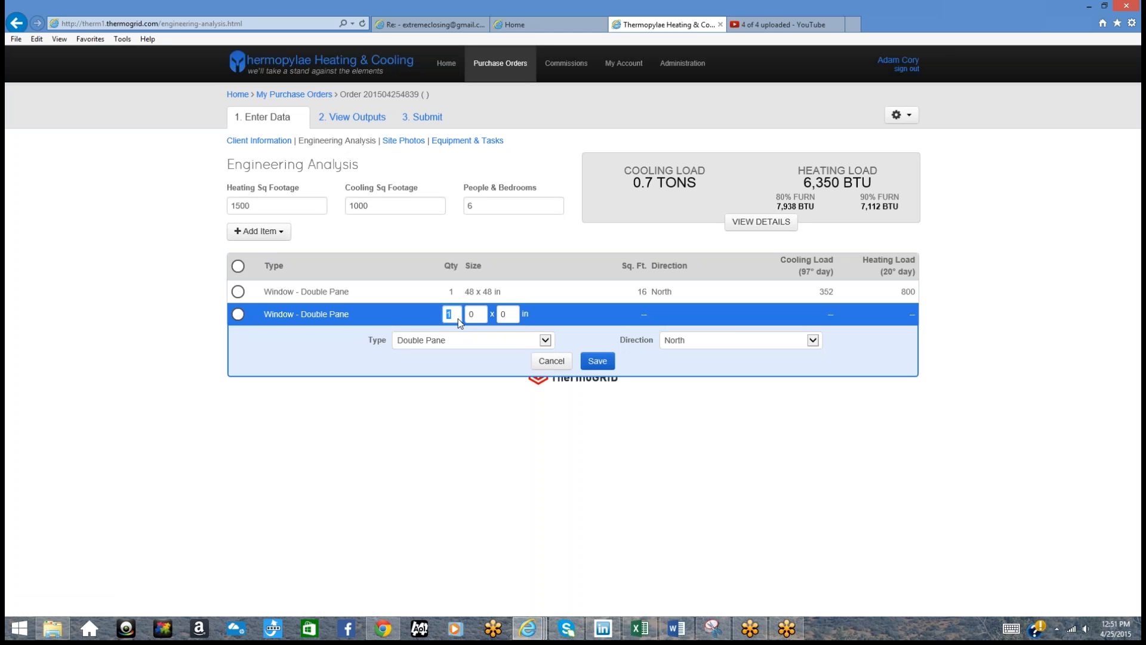
text(6)
double_click(480, 318)
text(36)
double_click(507, 317)
drag(452, 317, 427, 317)
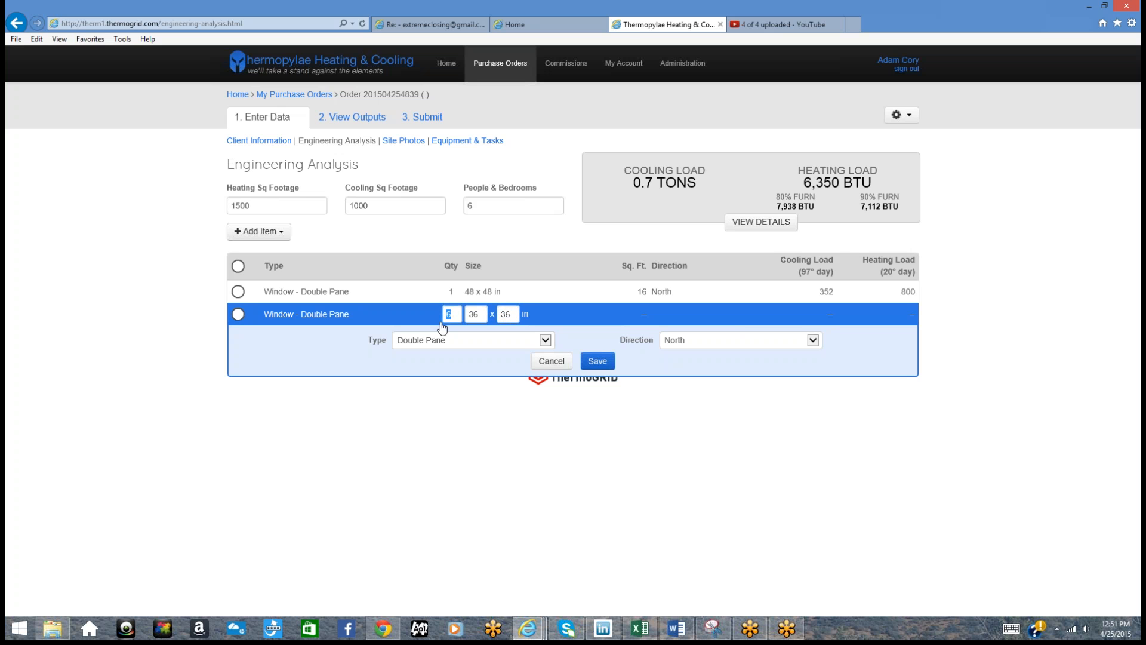
click(680, 342)
click(681, 351)
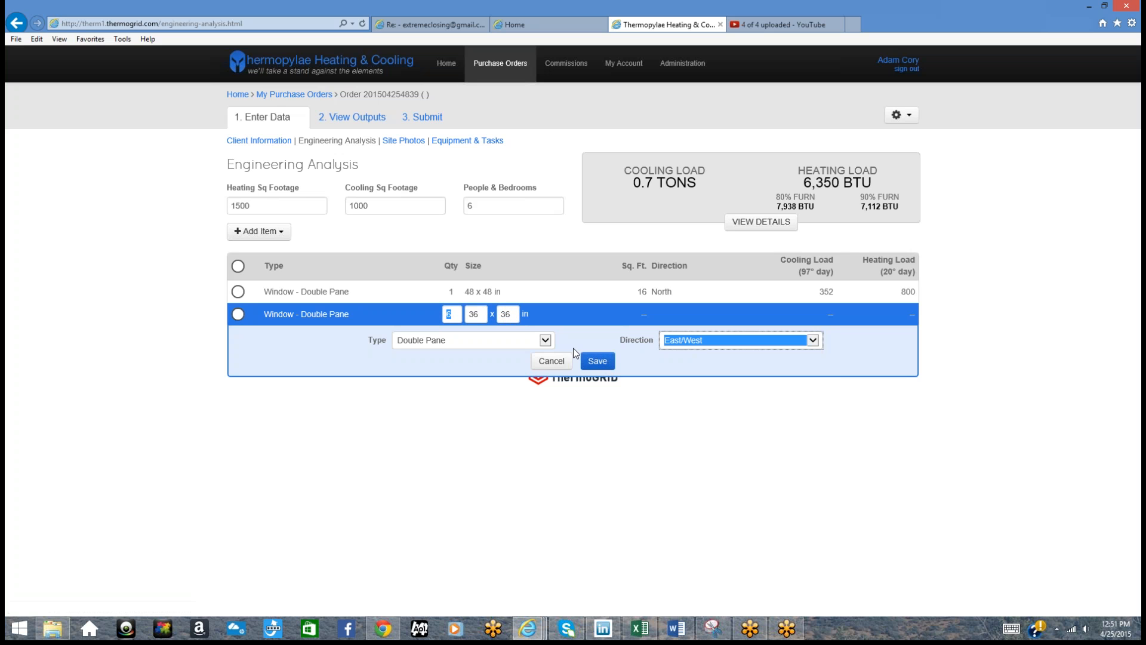
click(595, 361)
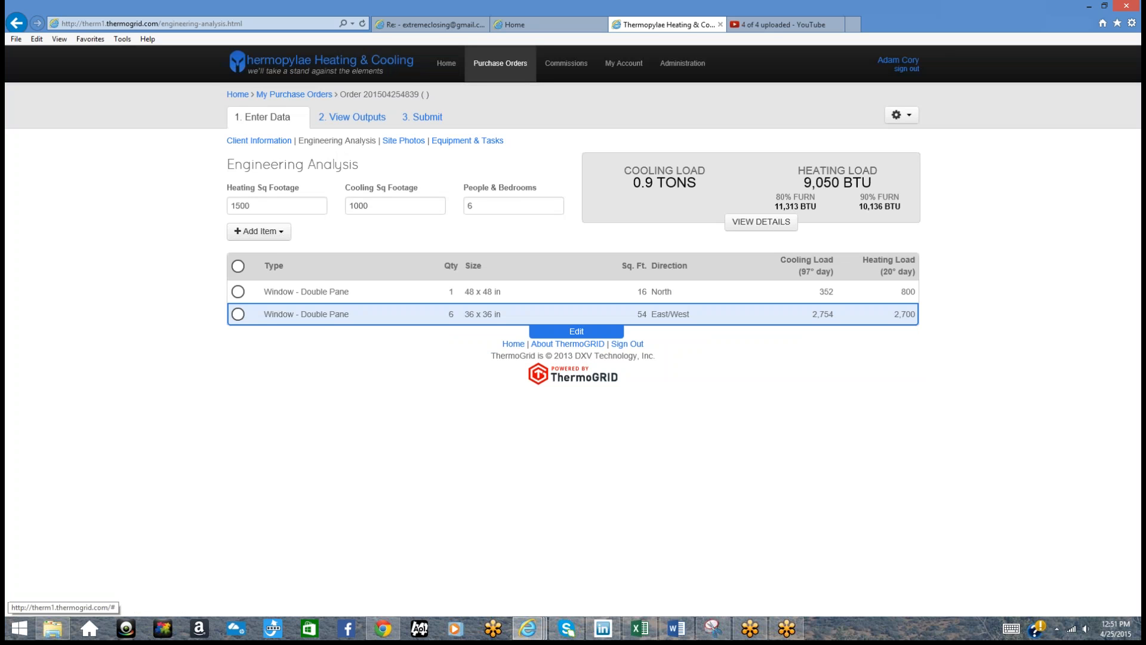
Step: Add a 72 x 80 in Double Glass Patio door facing East/West
click(276, 233)
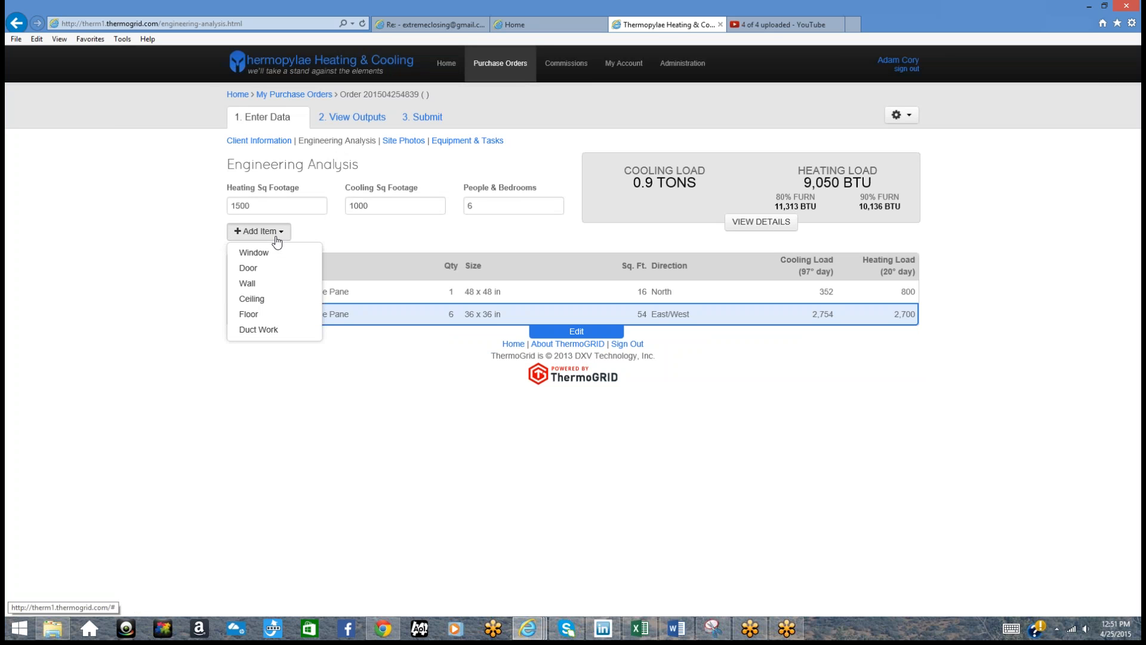
click(271, 264)
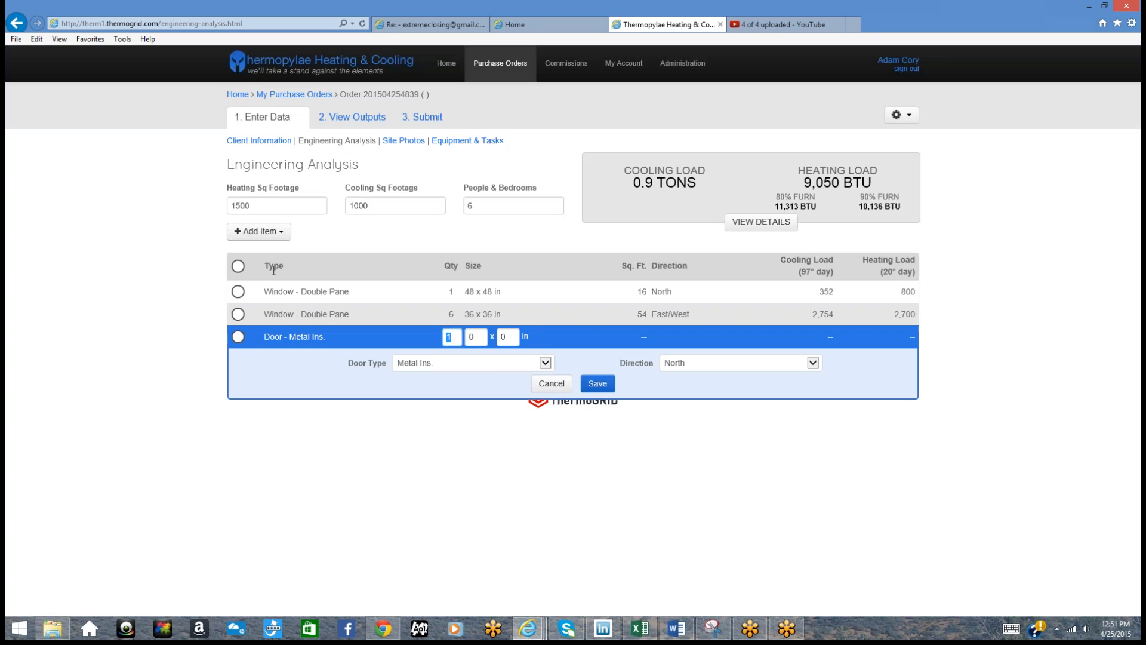
click(491, 364)
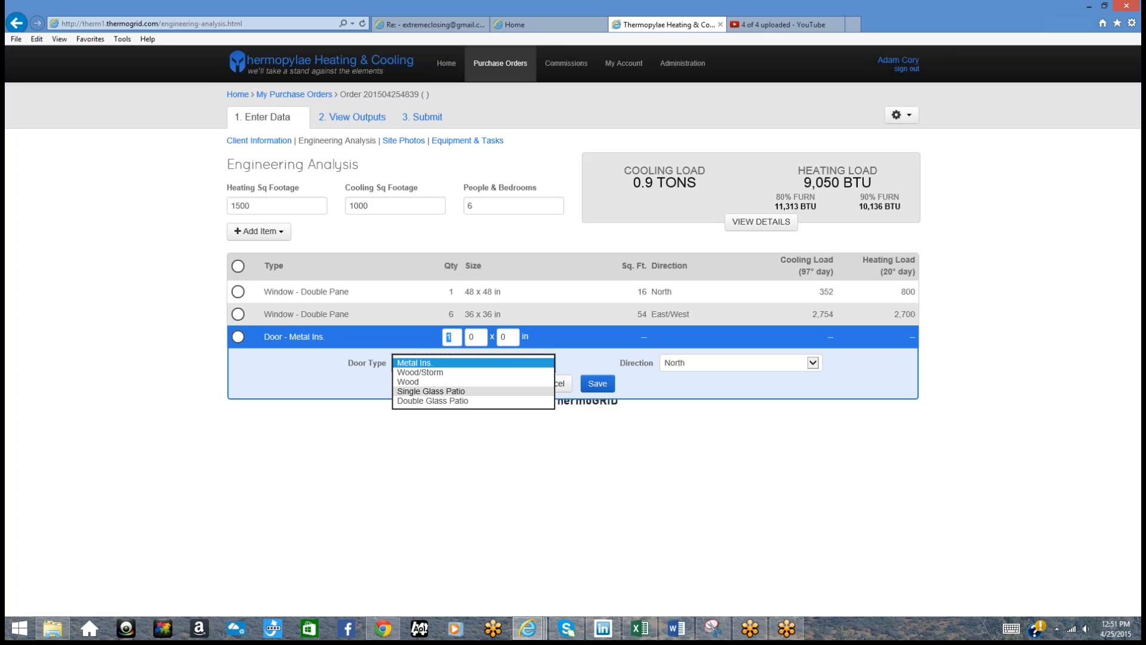
click(449, 401)
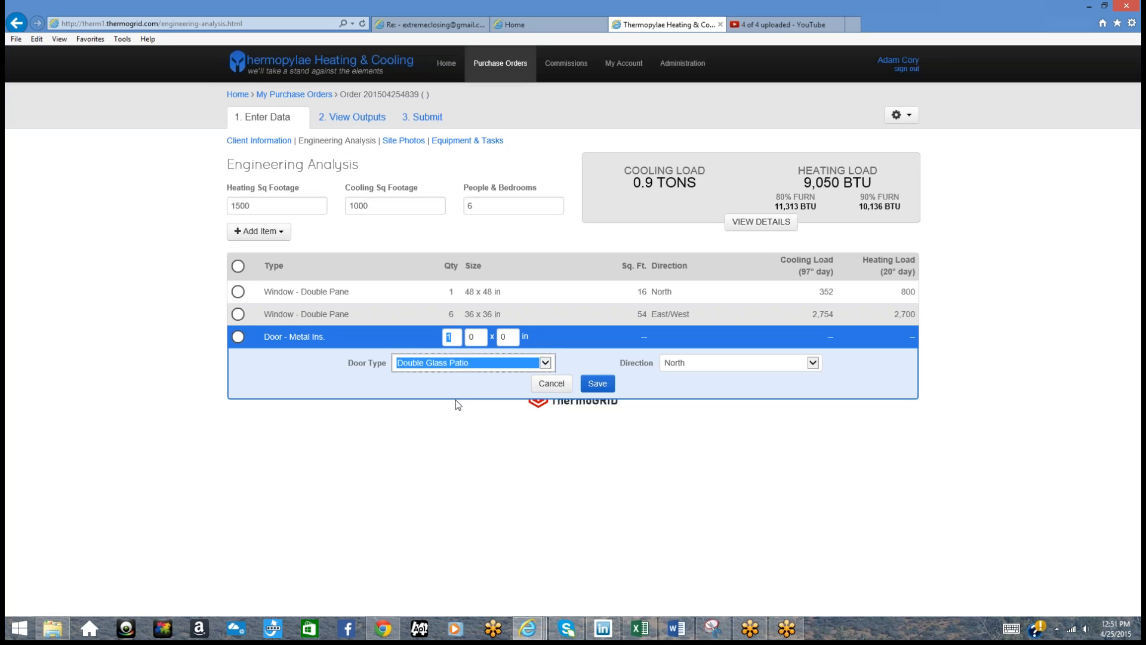
click(472, 337)
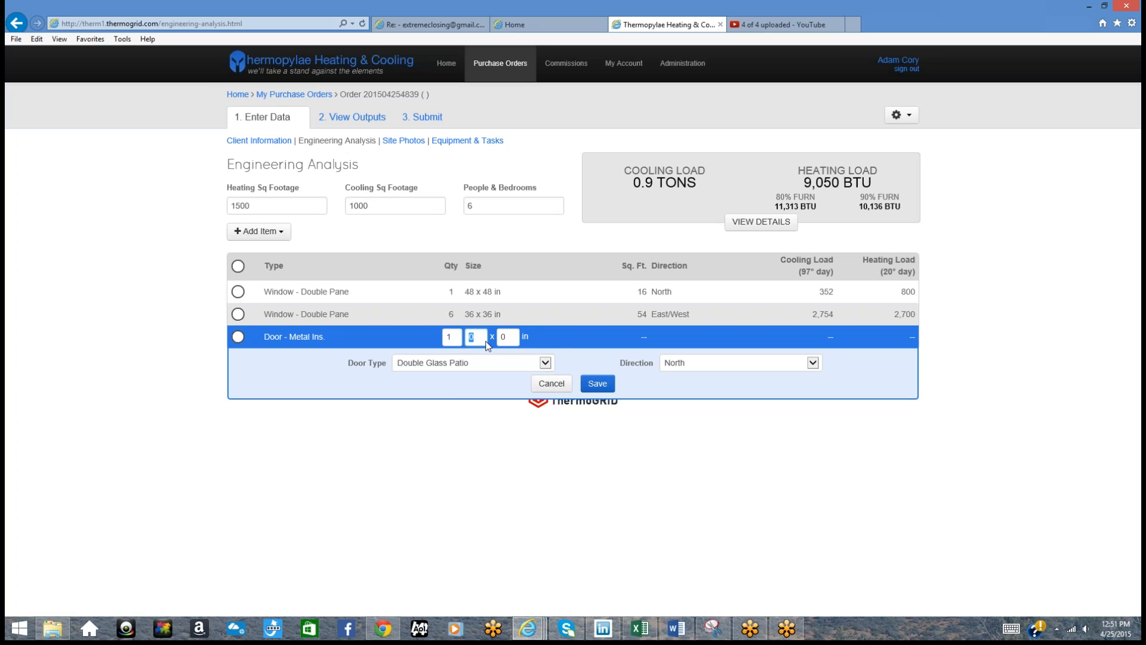
text(7)
text(2)
text(80)
click(678, 364)
click(683, 372)
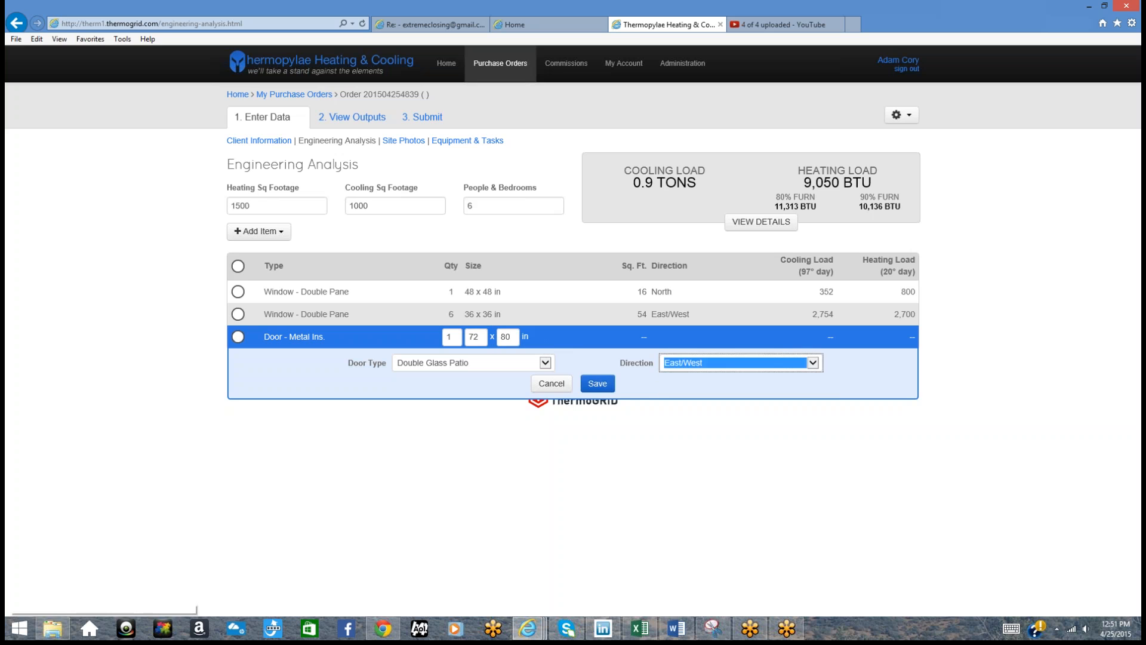
click(597, 383)
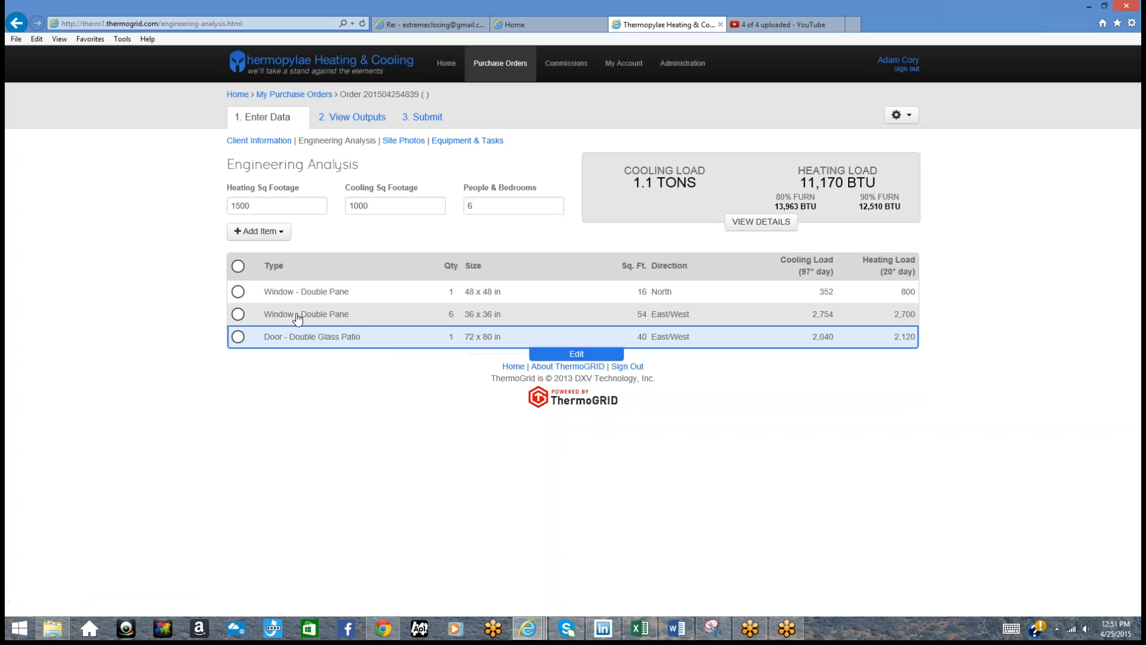
click(262, 231)
Step: Add a 36 x 80 in metal insulated door
click(279, 265)
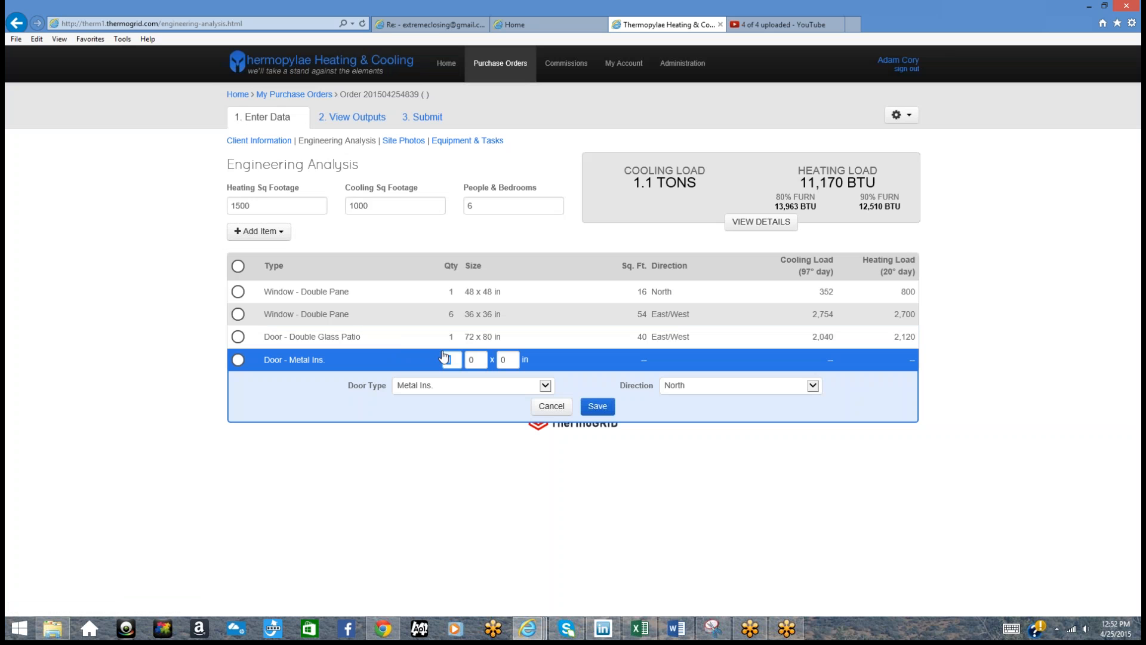
double_click(473, 360)
text(36)
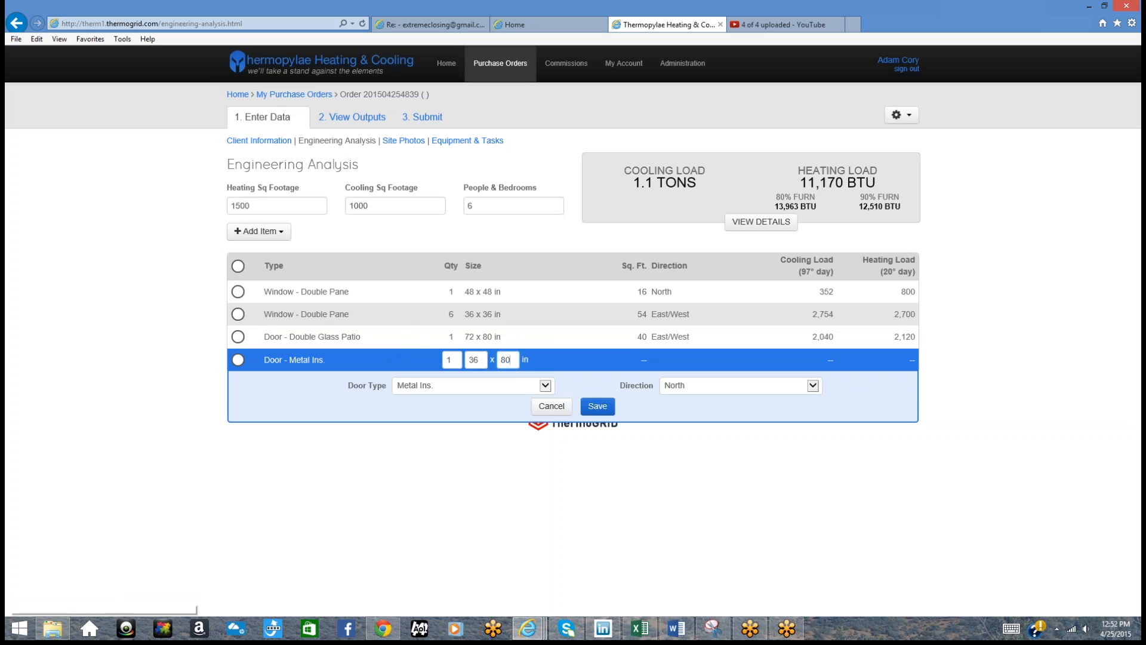
click(597, 406)
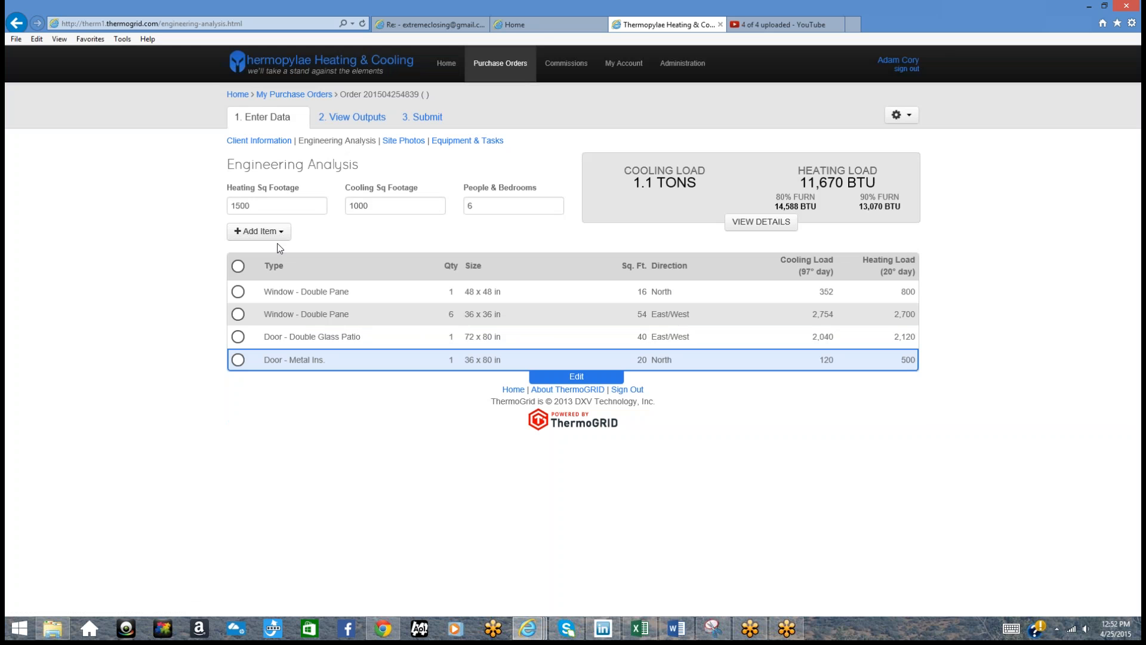
Step: Add a 136 x 8 ft wall with R-13 3.5" insulation
click(278, 239)
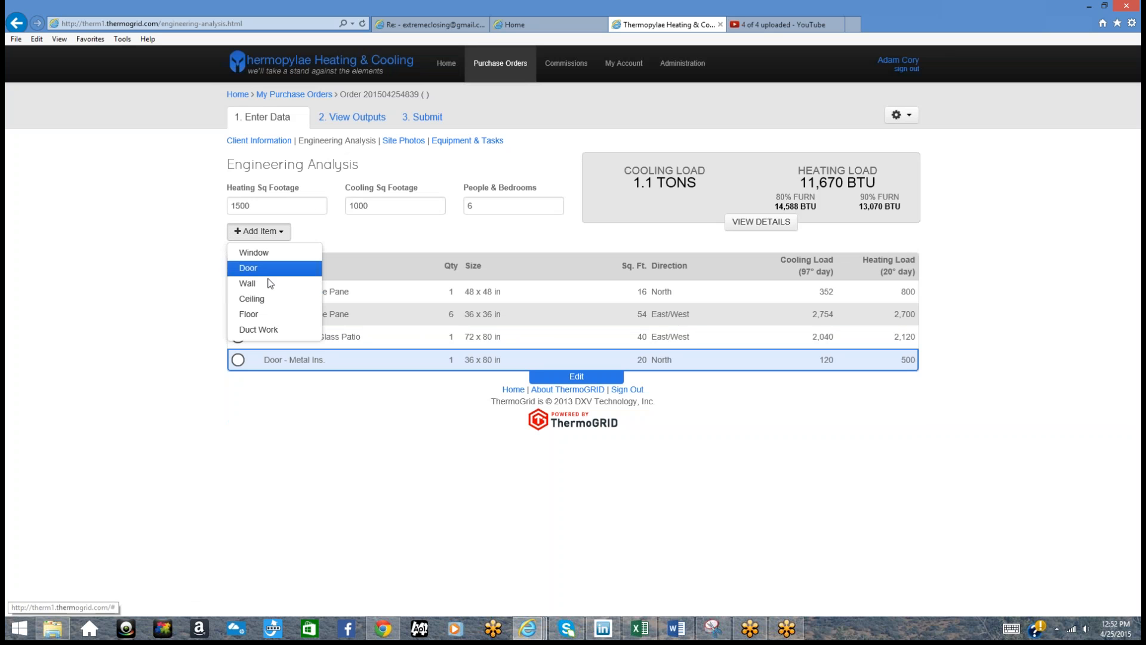
click(266, 286)
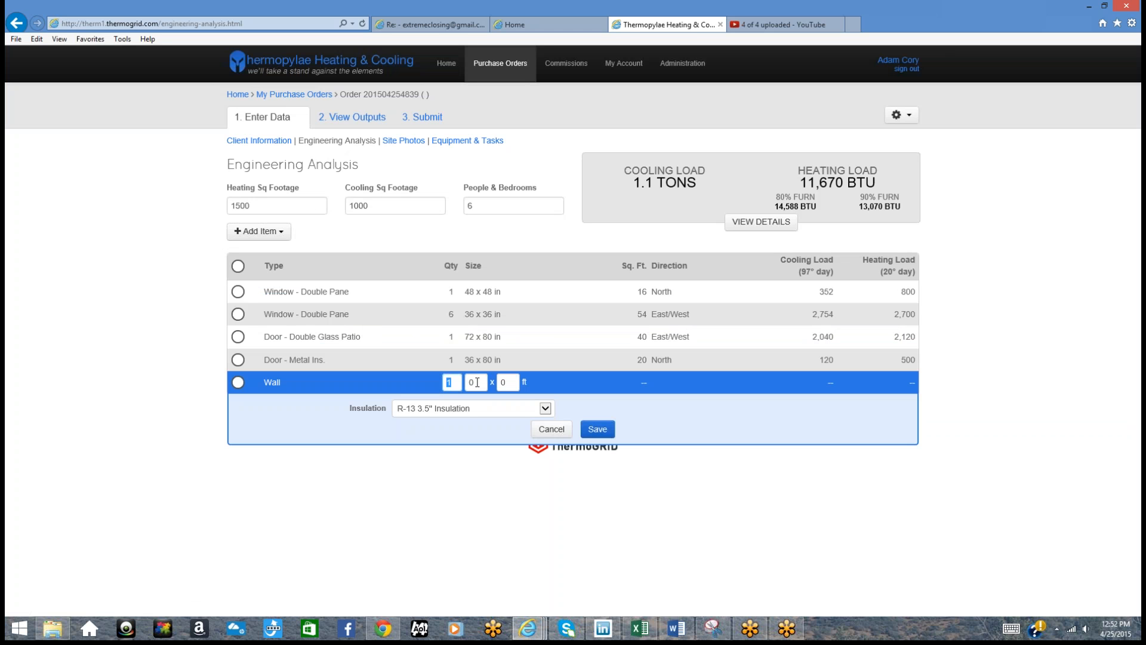
key(Tab)
text(136)
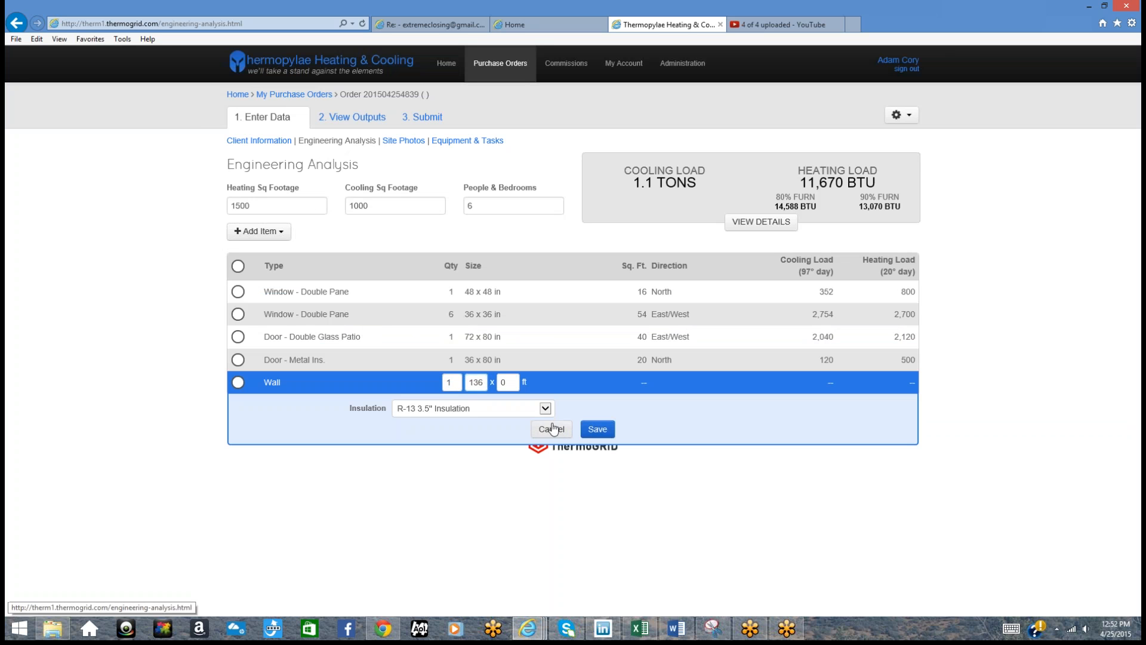
key(Tab)
text(8)
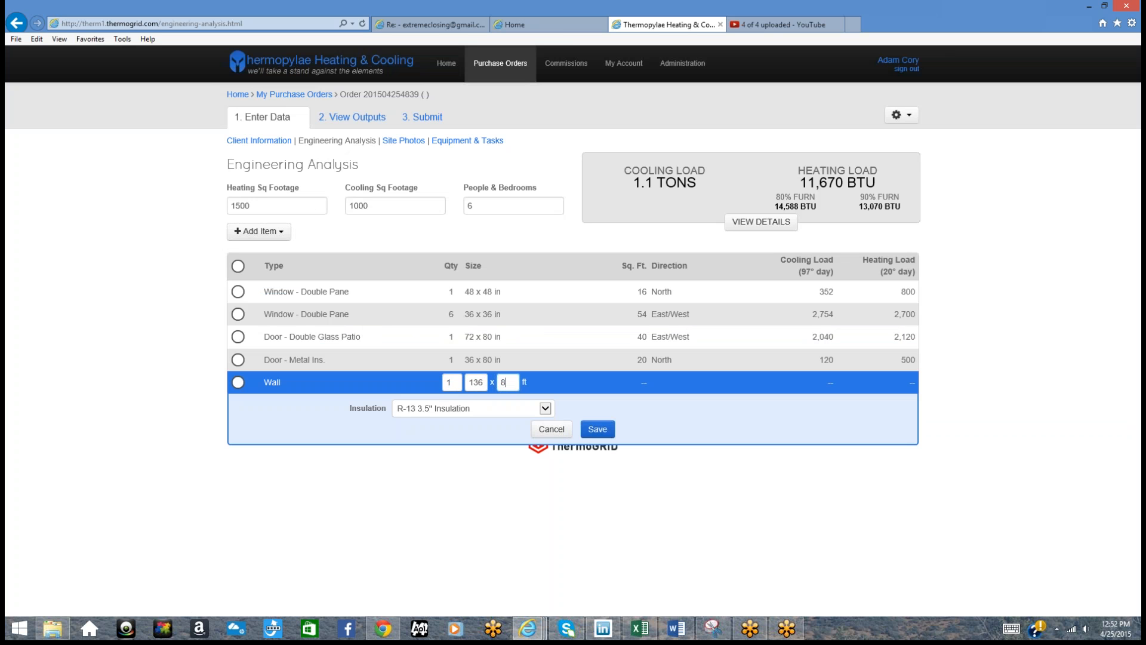
click(477, 408)
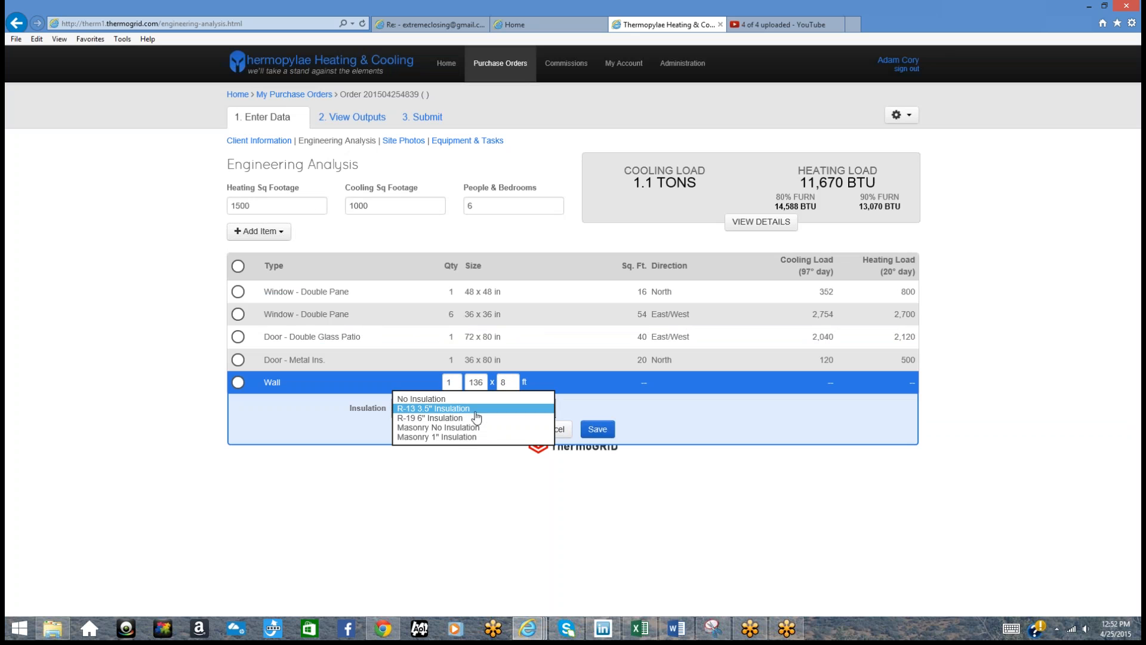
click(476, 411)
click(600, 429)
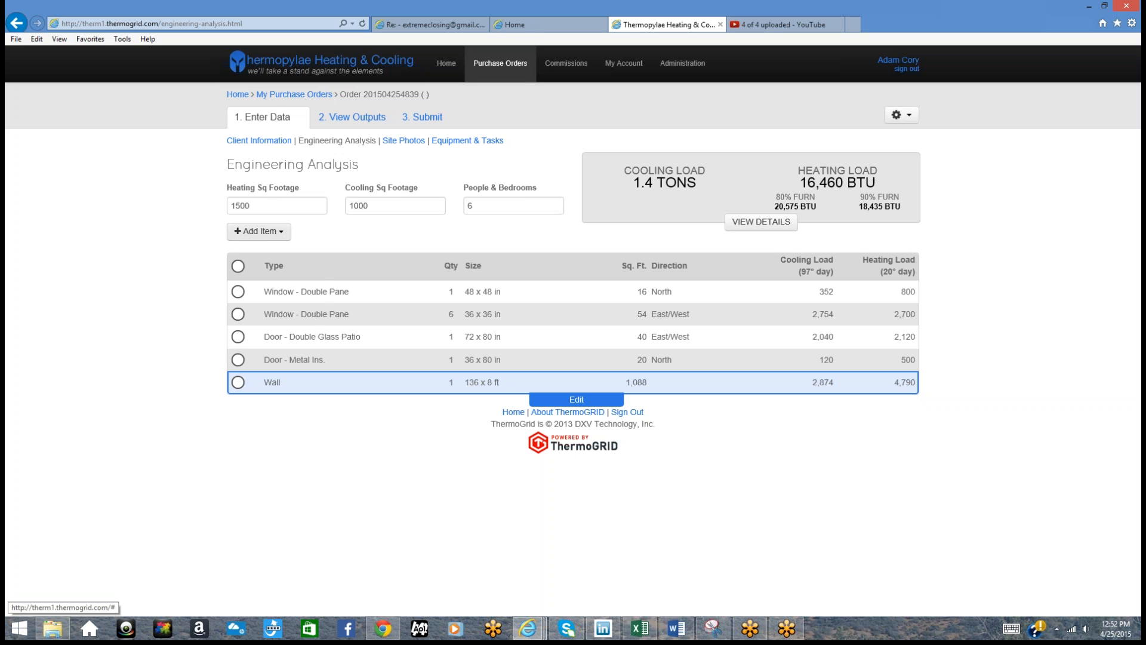
click(264, 232)
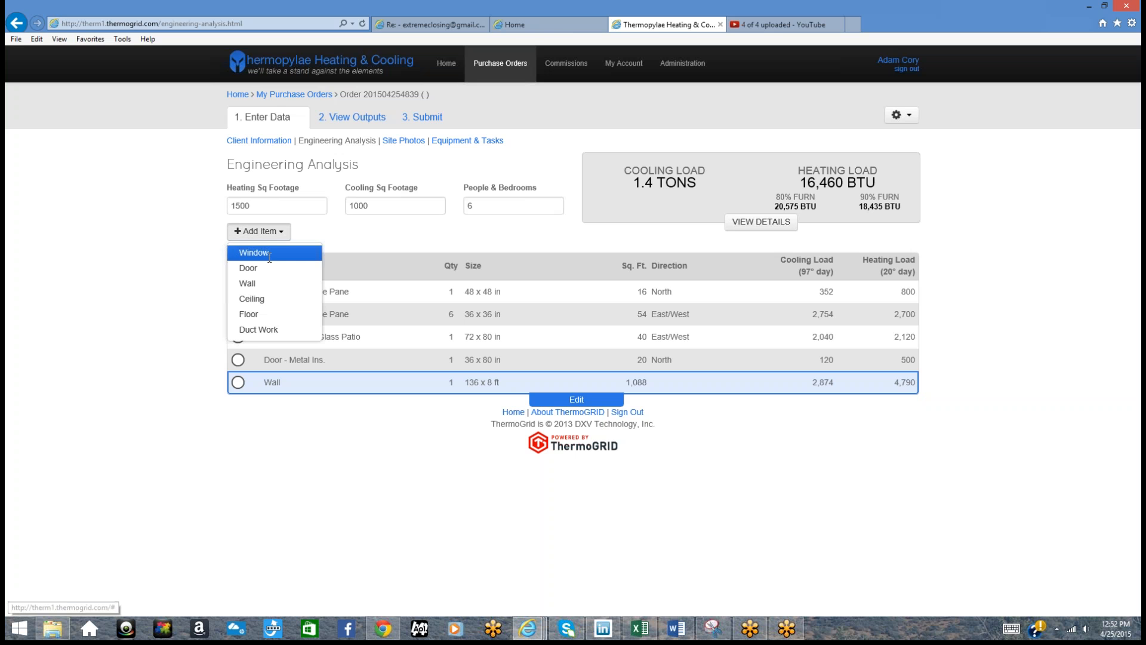
Step: Add a second wall sized 14 x 8 ft (112 sq ft)
click(267, 285)
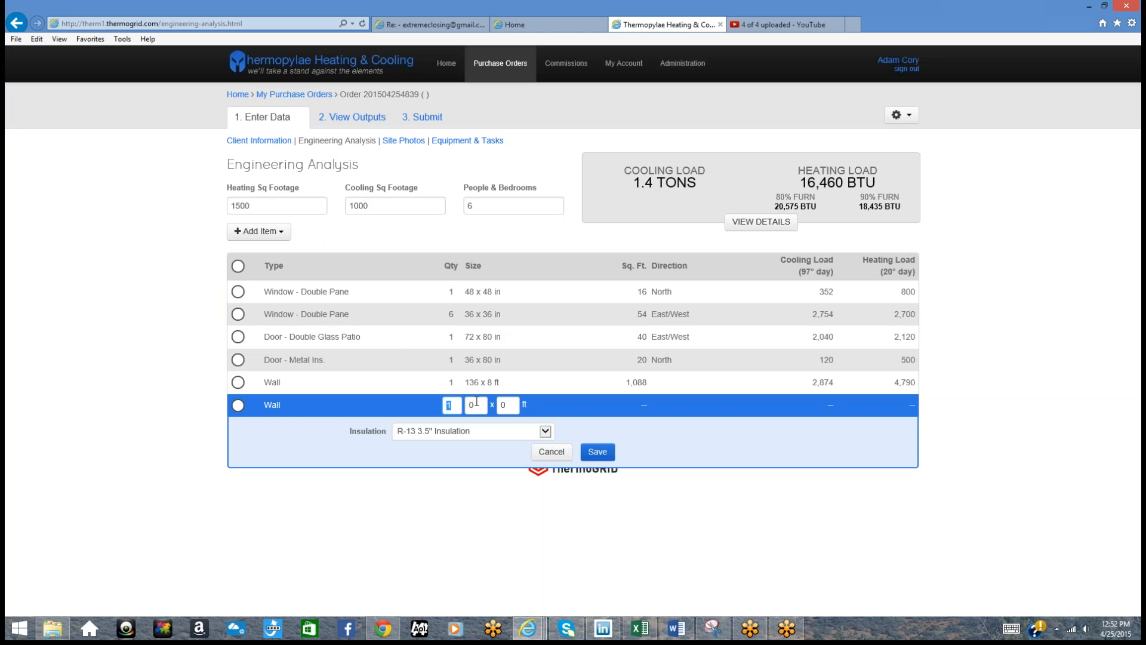
click(479, 403)
text(14)
text(8)
click(596, 452)
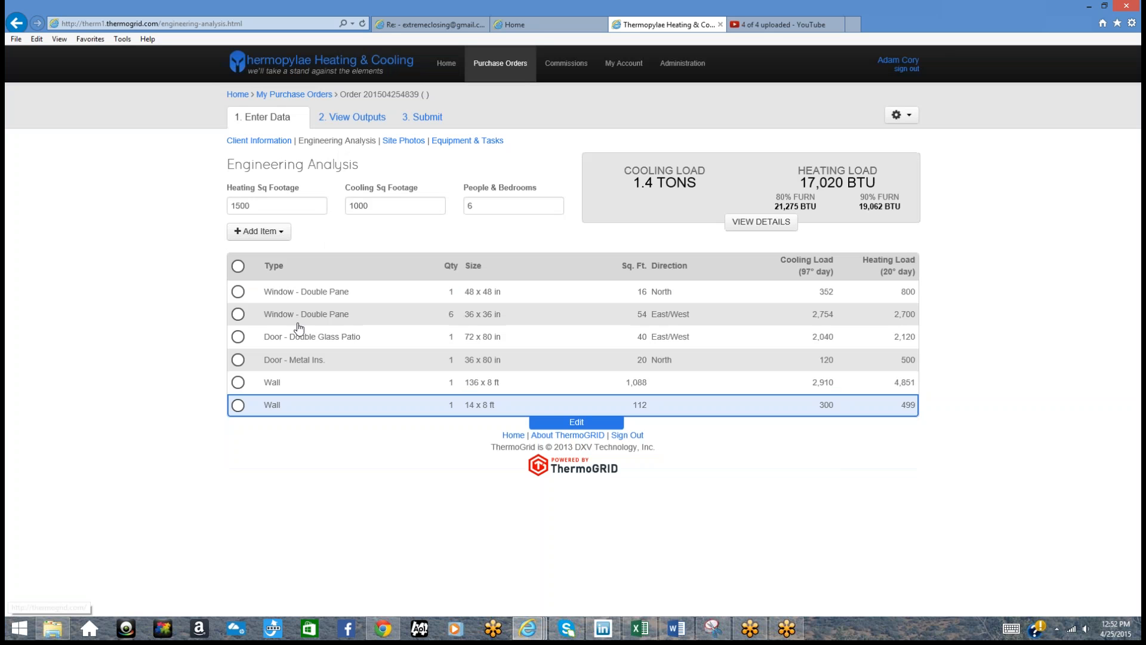
click(265, 233)
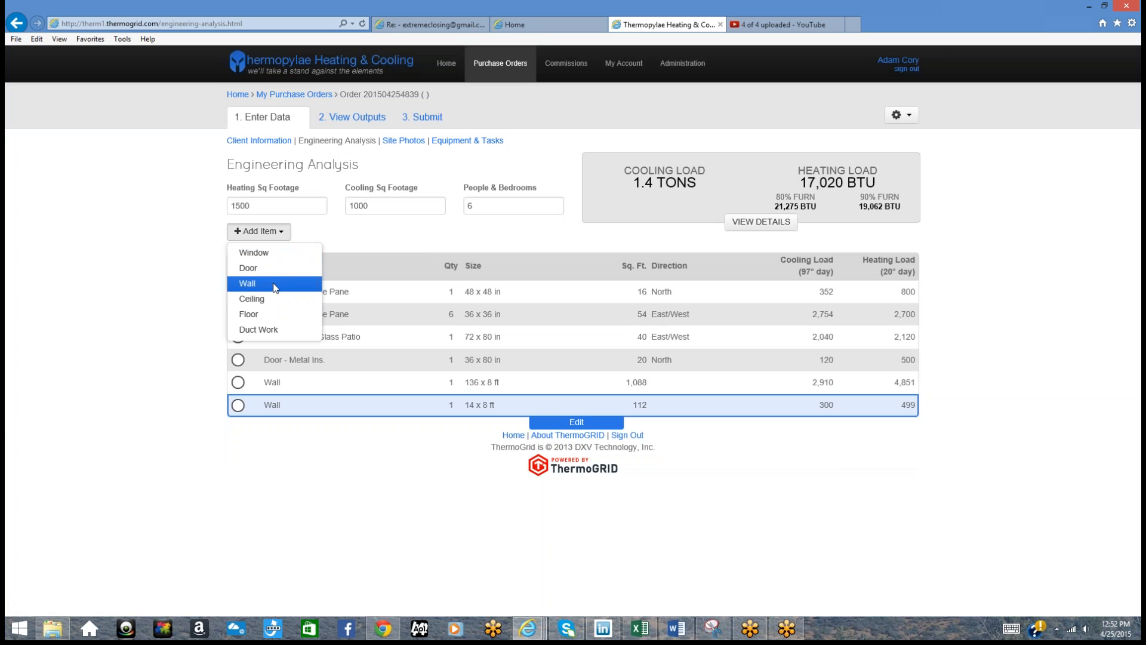
click(311, 412)
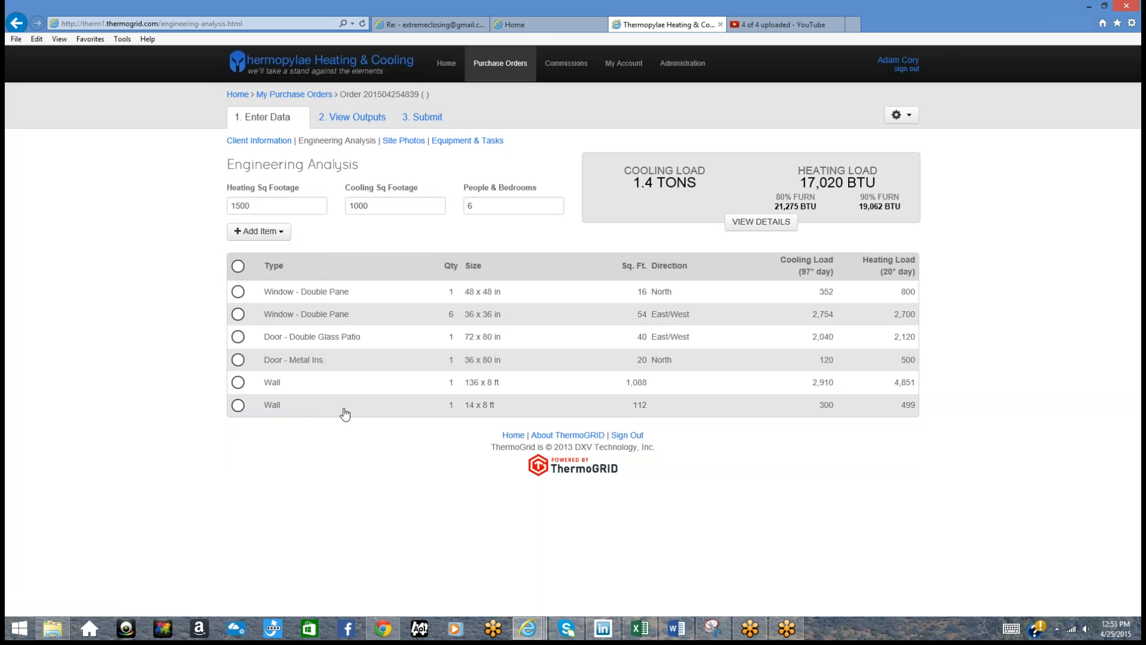
Step: Remove the 14 x 8 ft wall row and confirm the deletion
click(238, 405)
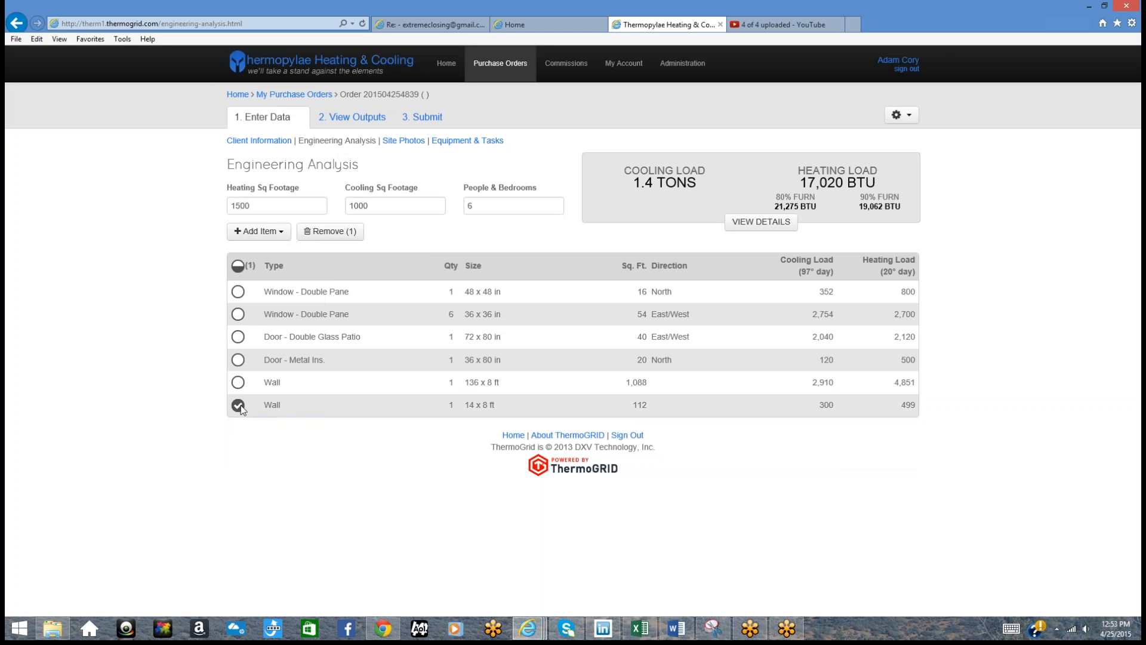
click(331, 232)
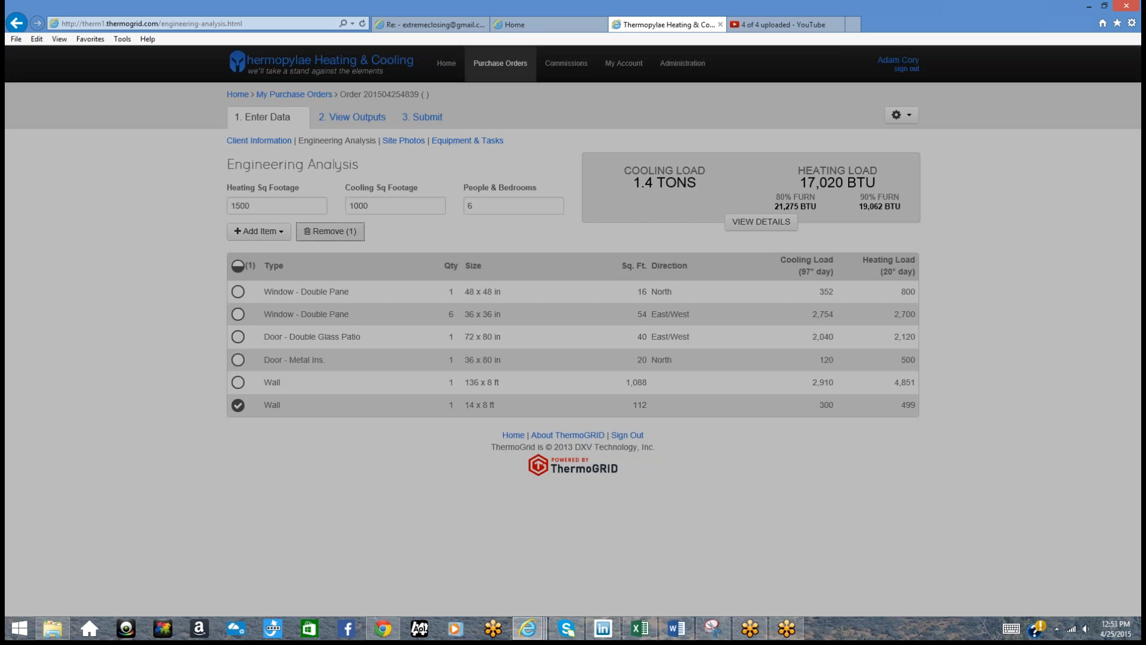
click(699, 183)
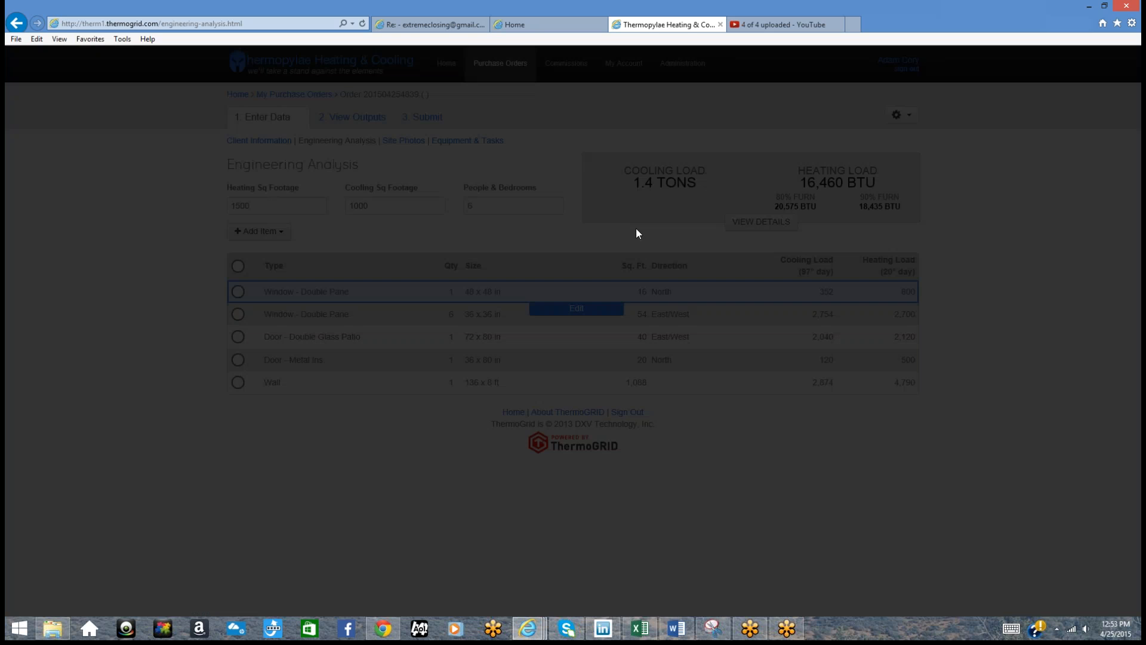
Step: Add a 1000 x 1 ft ceiling with R-30 10" insulation
click(269, 231)
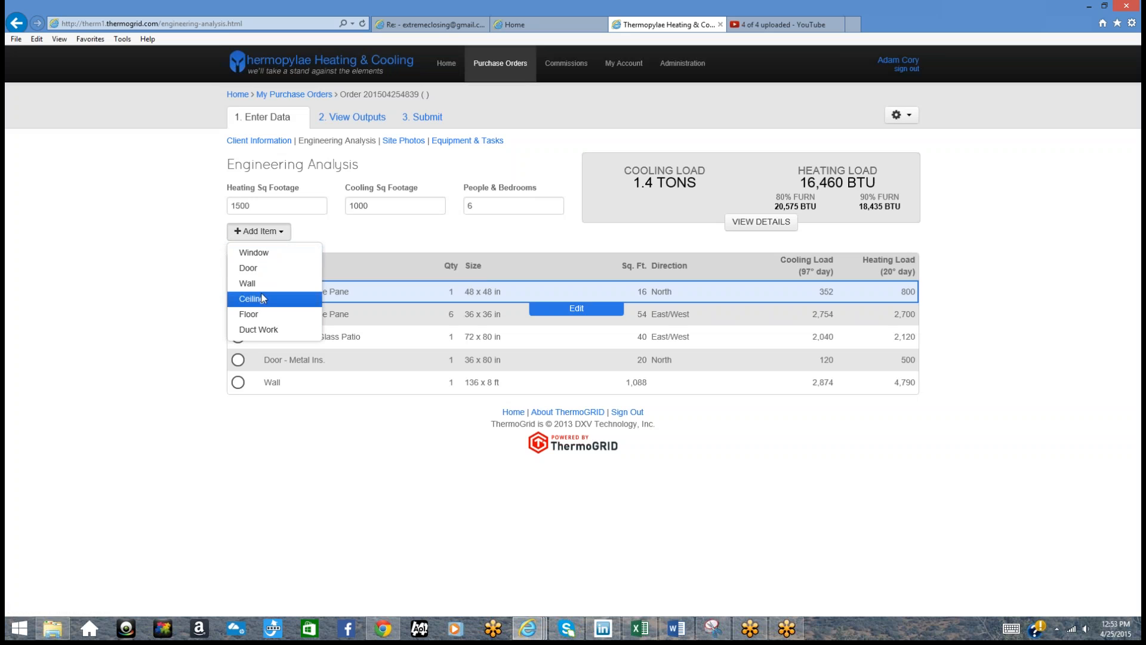
click(264, 297)
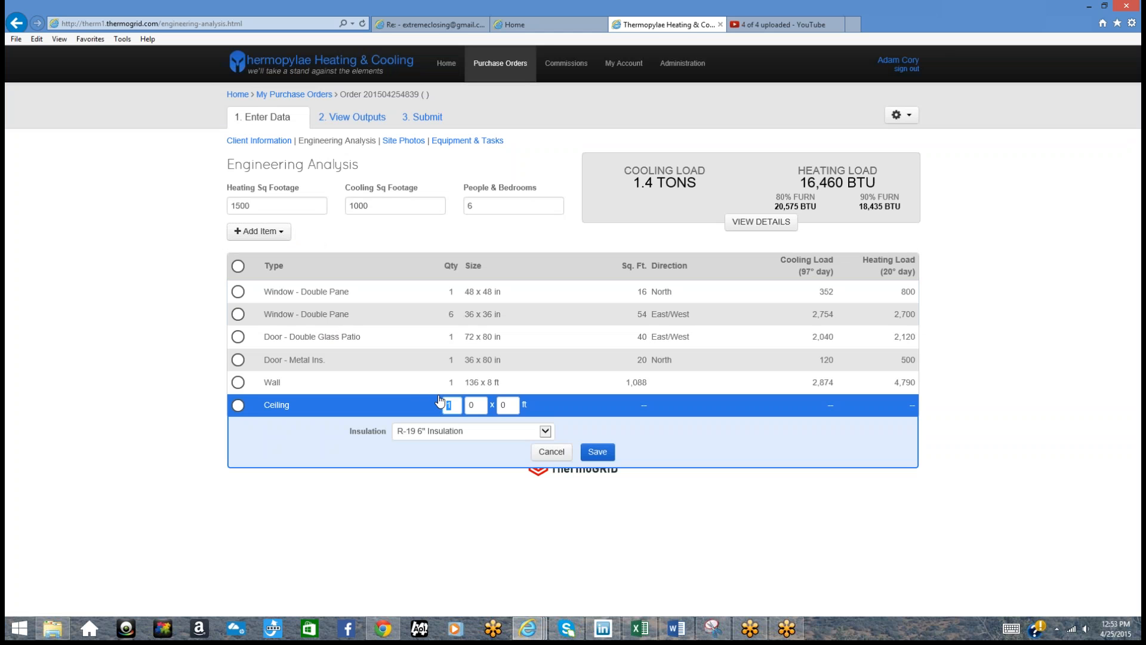
key(Tab)
text(100)
key(Tab)
text(1)
click(519, 432)
click(492, 442)
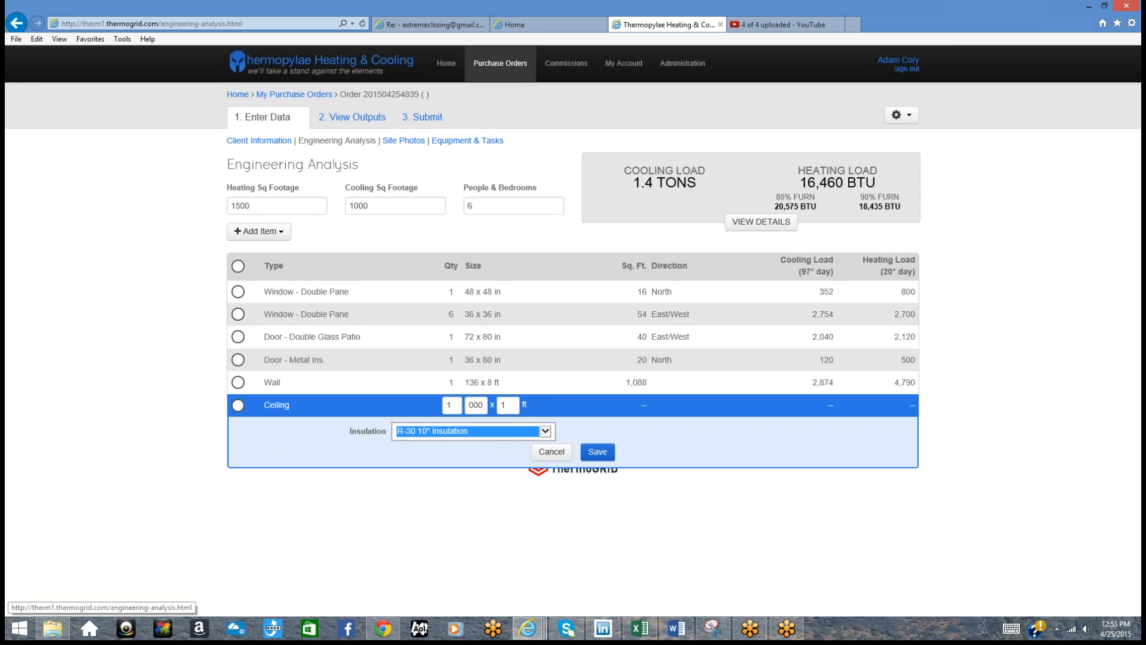
click(598, 451)
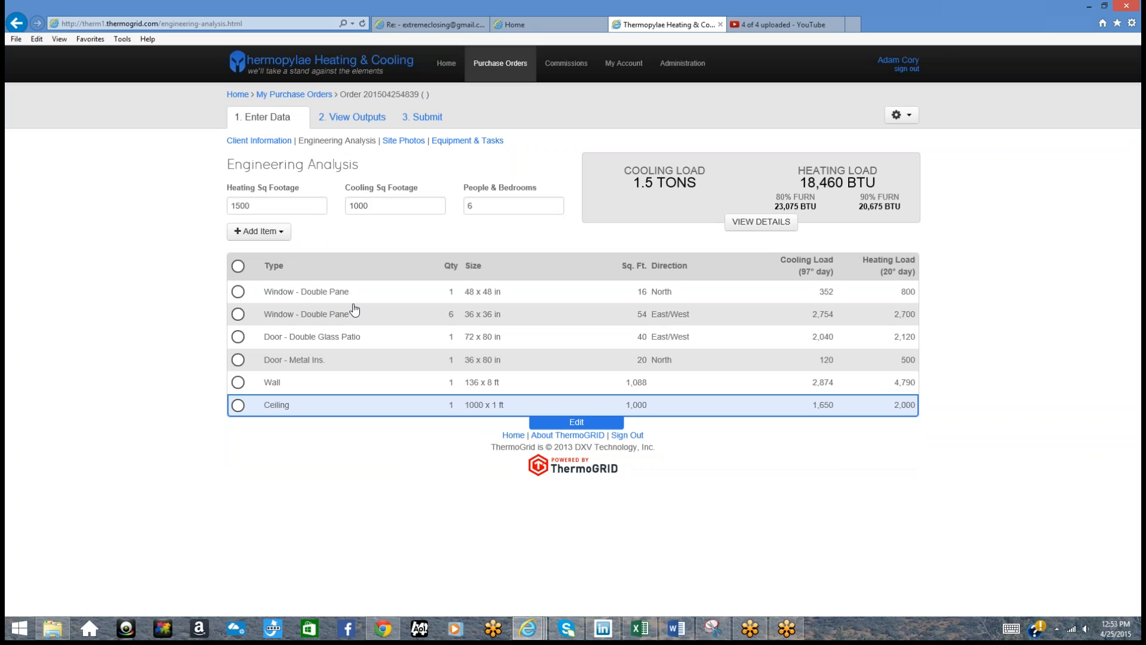
click(272, 236)
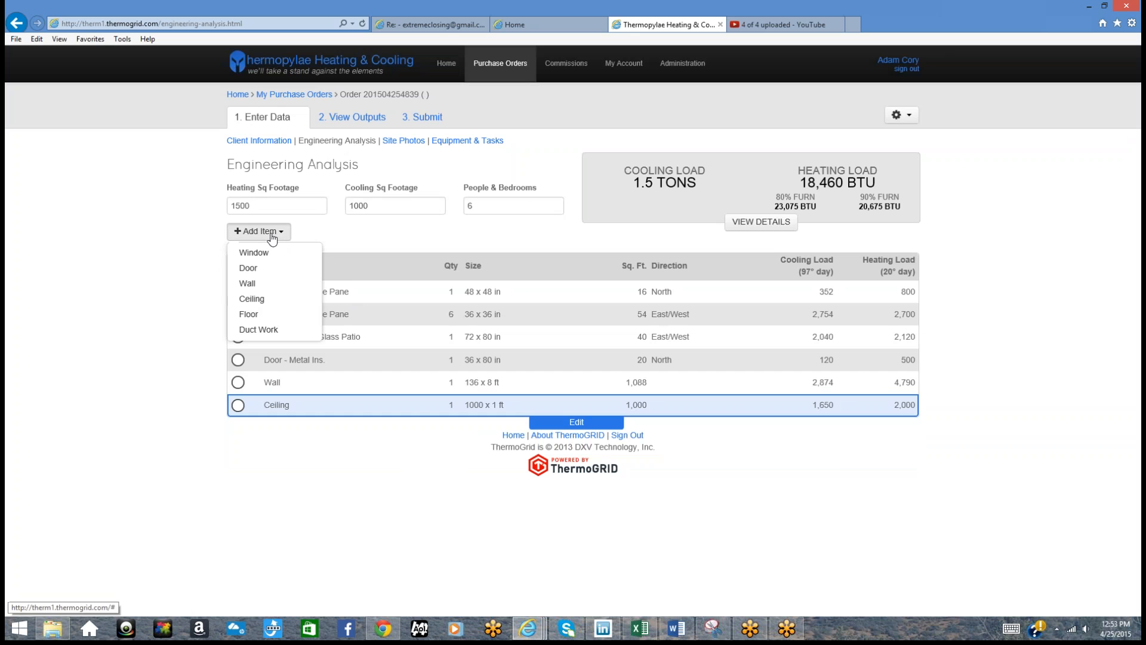
Step: Add a 1000 x 1 ft floor with a 'Basement - finished' covering
click(273, 315)
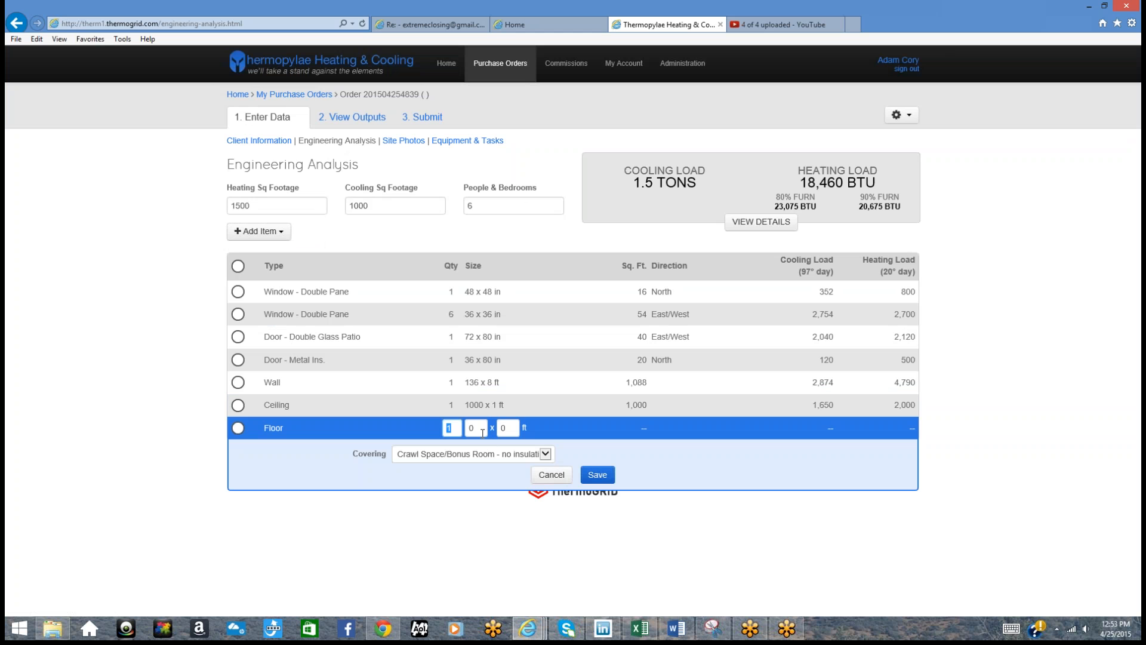
click(472, 428)
text(100)
click(507, 432)
text(1)
click(506, 456)
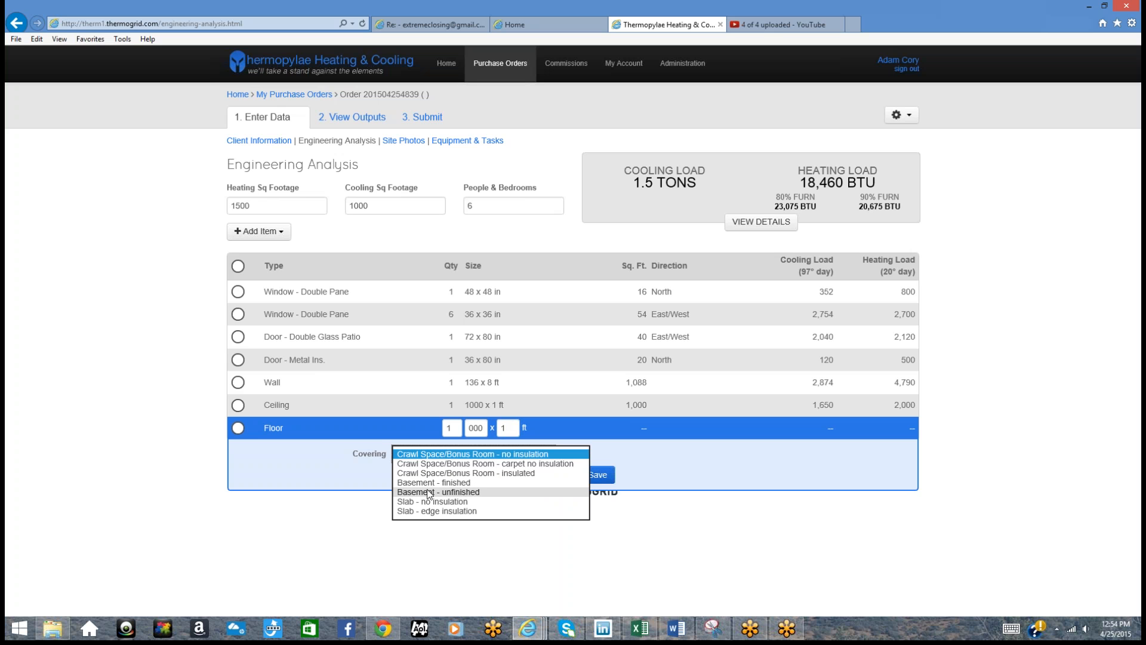
click(460, 482)
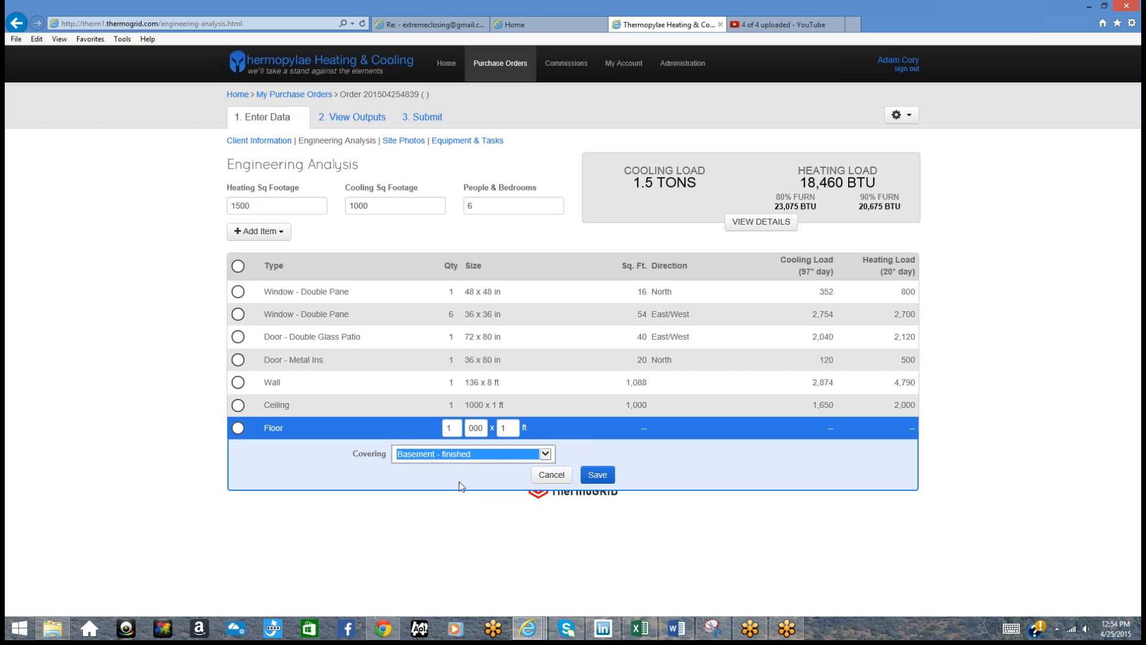
click(597, 475)
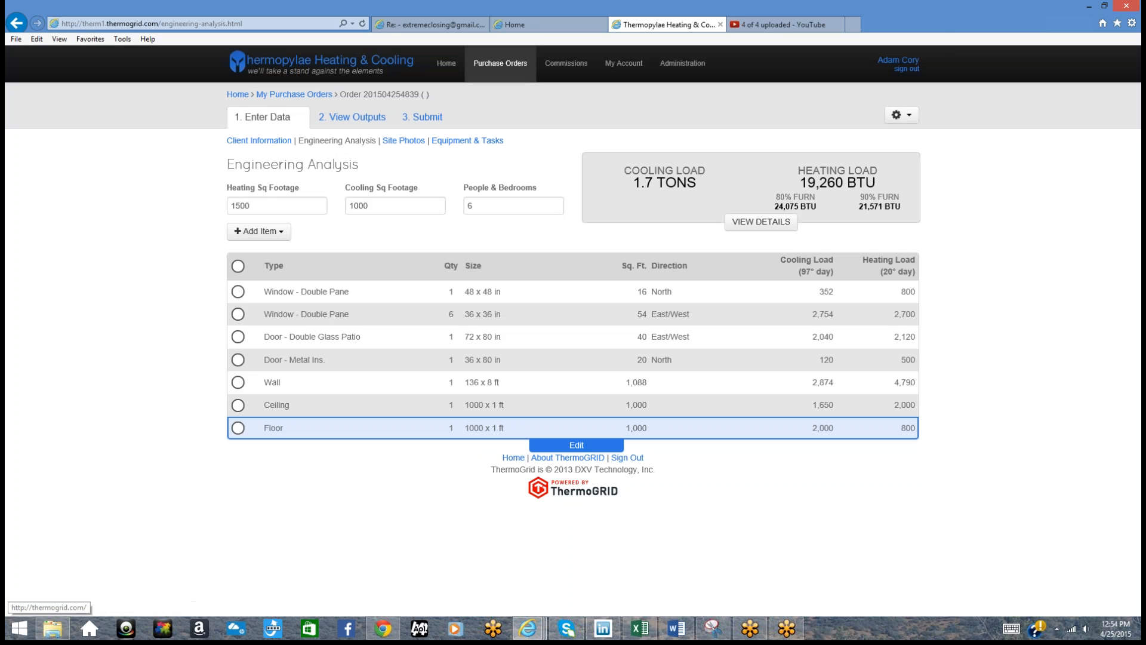
click(266, 233)
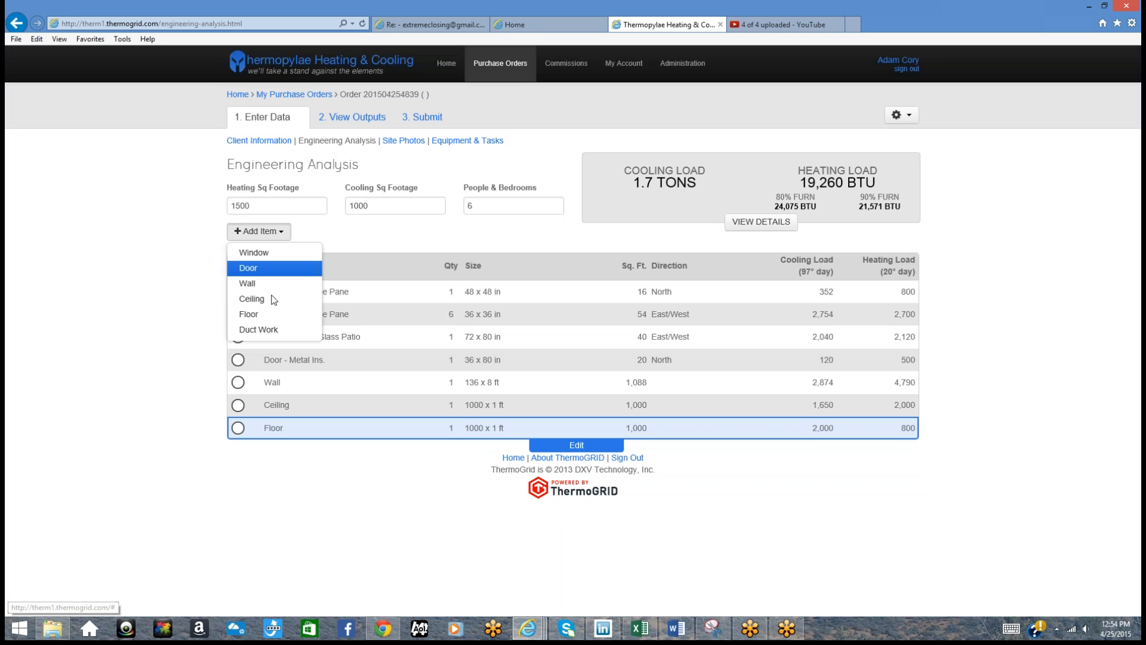
Step: Add a Duct Work item within Crawl Space at 0 % of BTU and save it
click(270, 329)
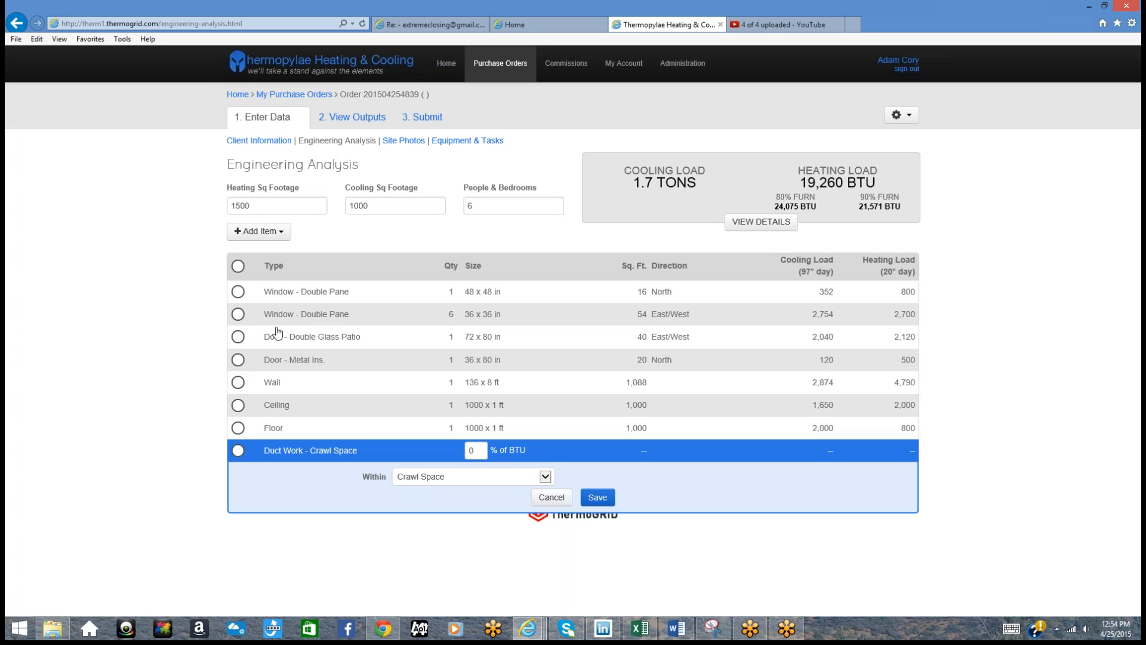
double_click(478, 450)
text(50)
click(438, 477)
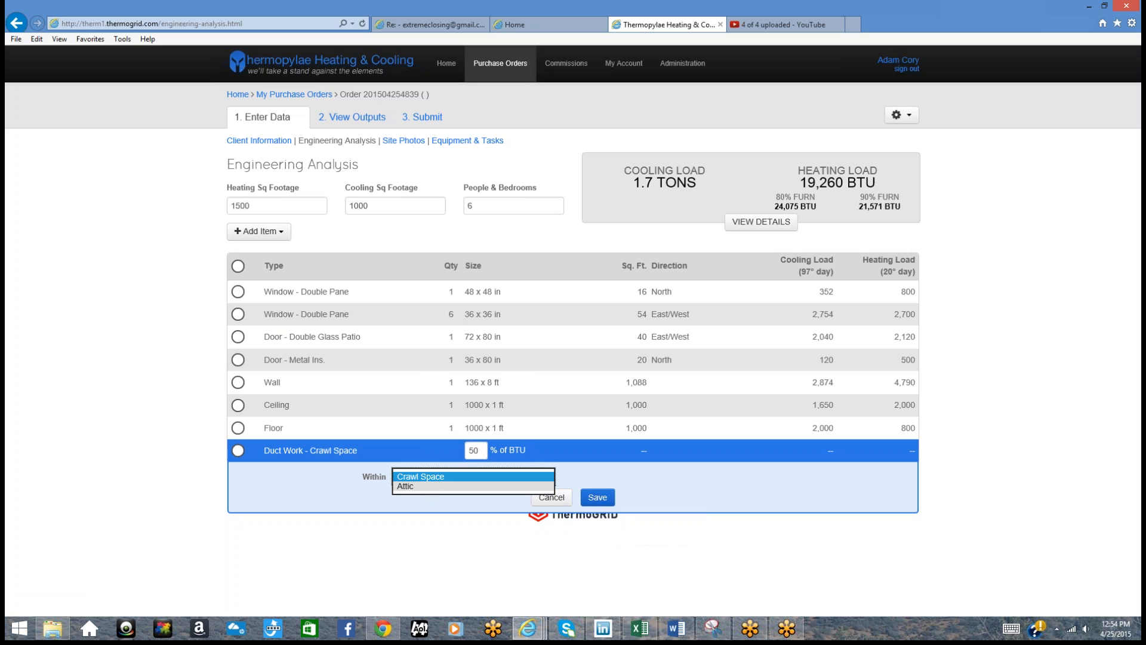
double_click(481, 450)
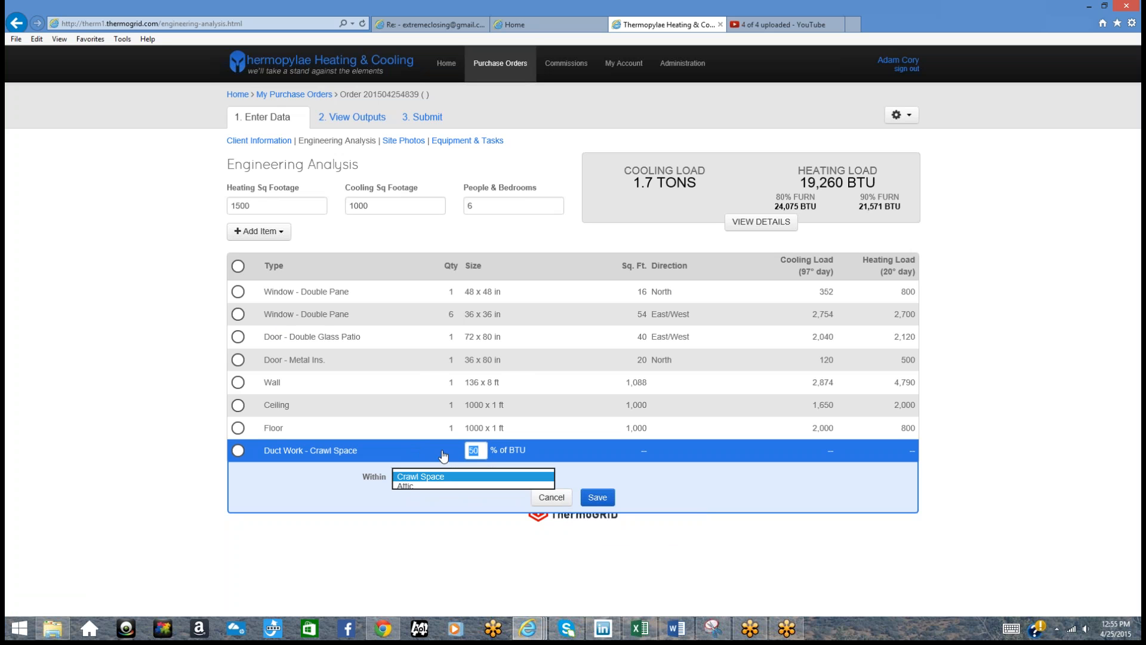
text(0)
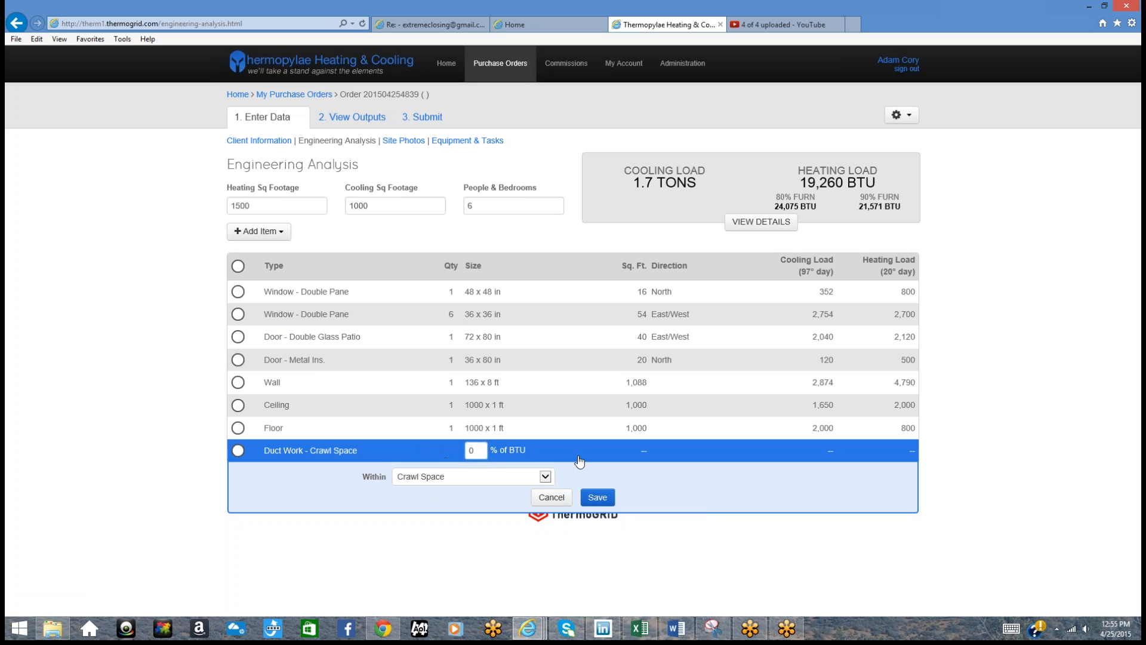
click(594, 499)
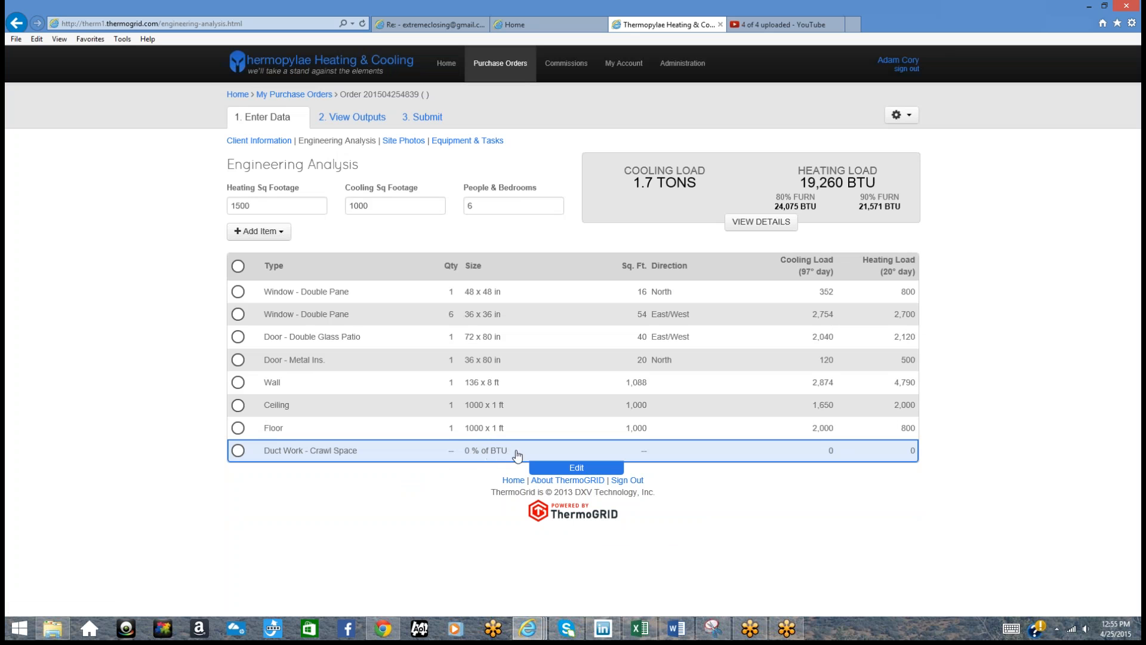
Step: Mark the Crawl Space duct work row, remove it and confirm the deletion
double_click(475, 452)
click(238, 452)
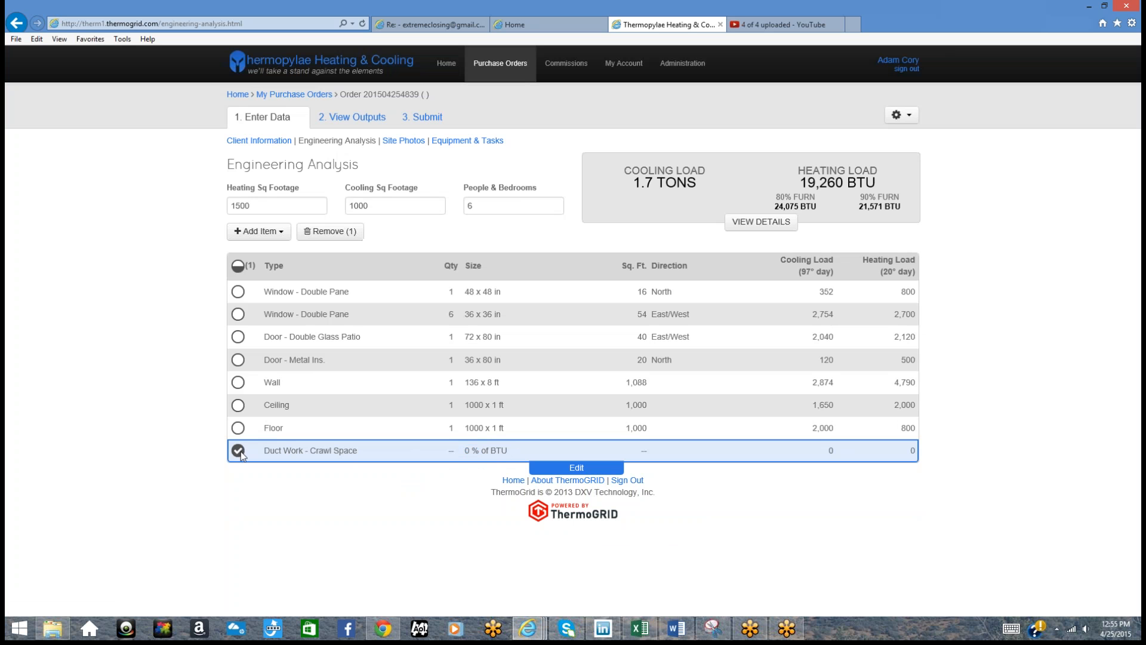
click(331, 232)
click(694, 188)
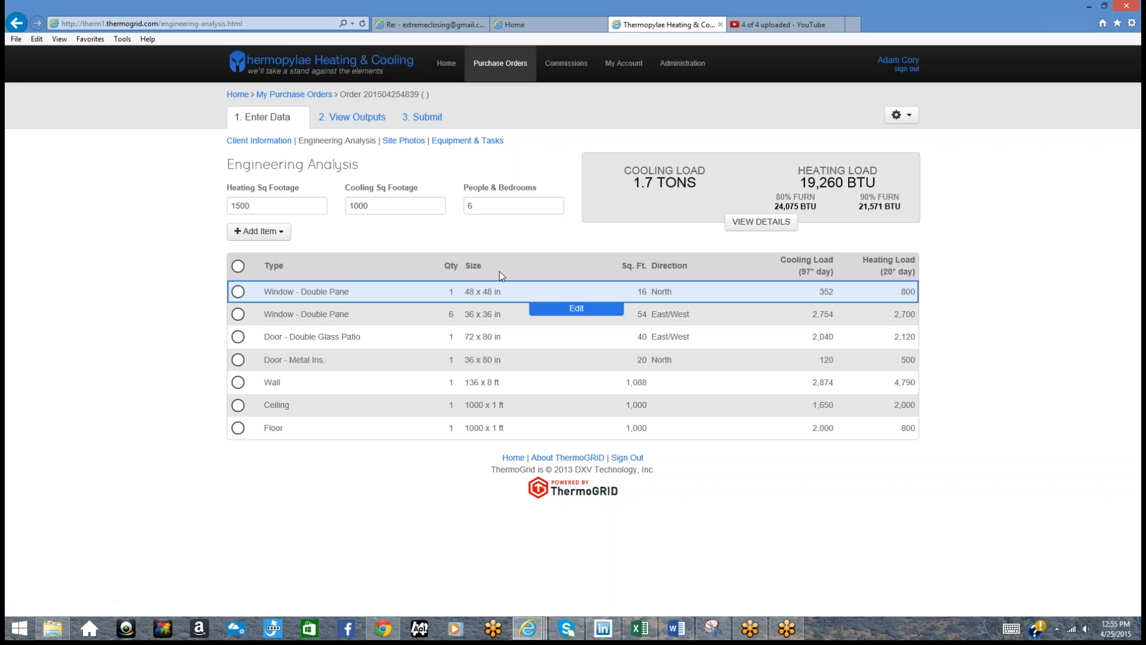
click(761, 224)
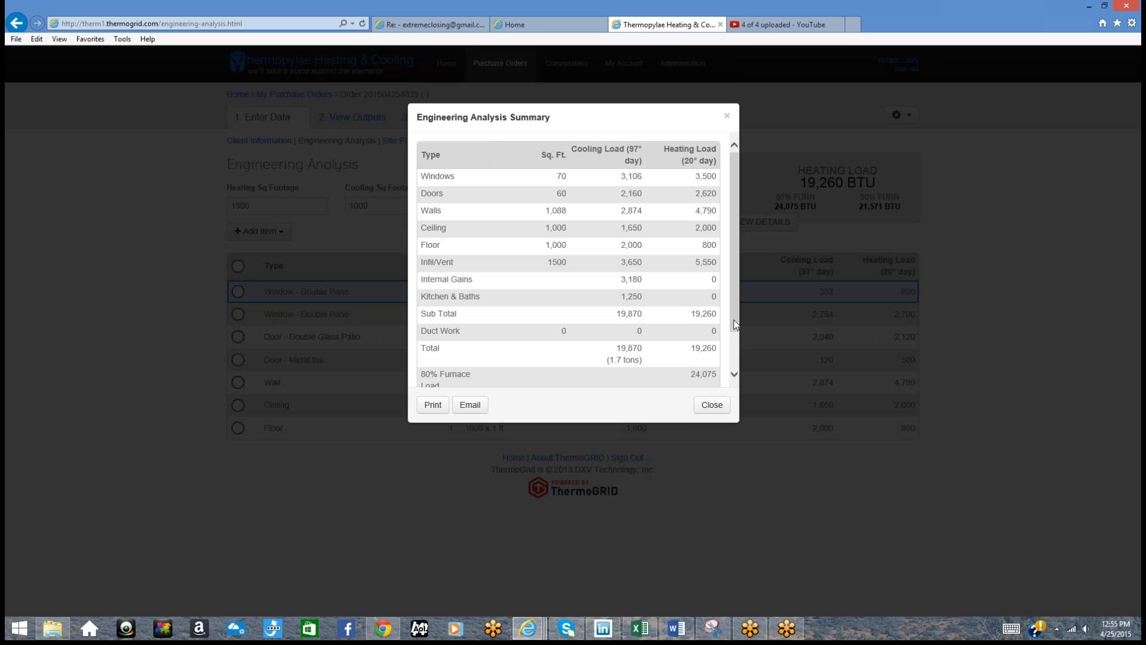
drag(733, 289, 734, 328)
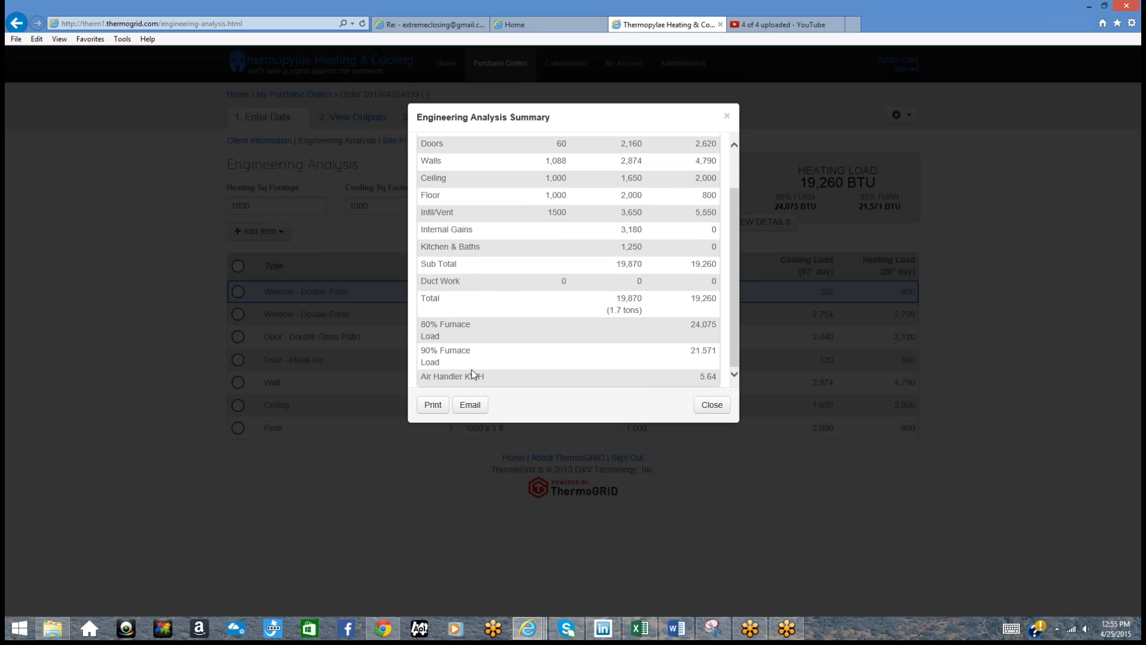
drag(665, 323, 724, 325)
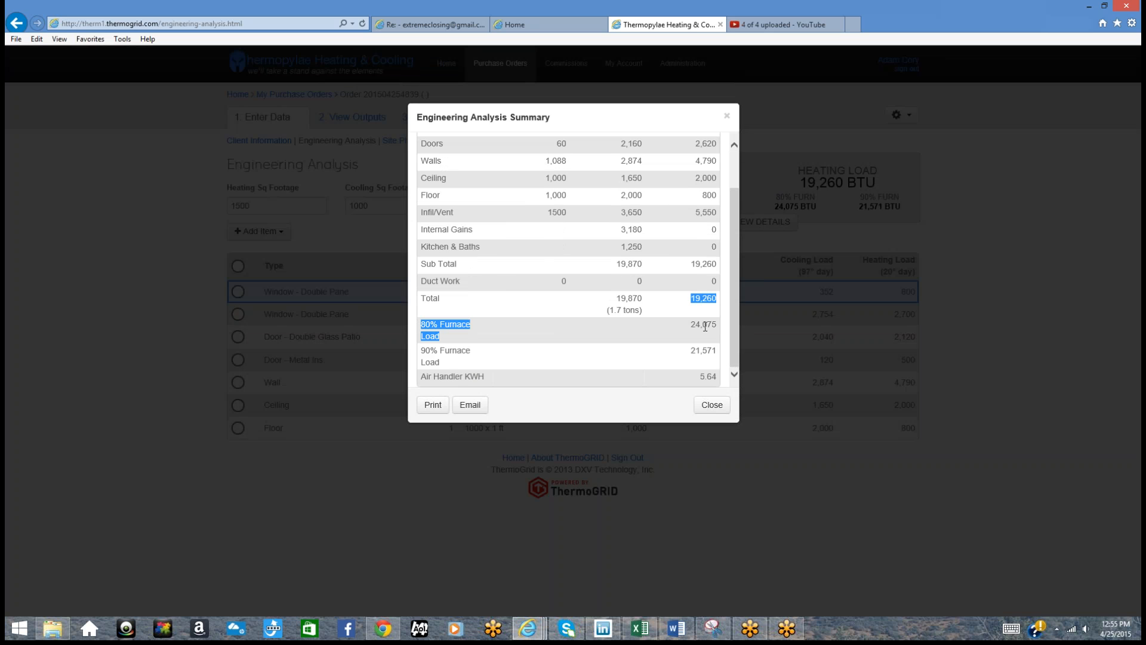
click(709, 327)
double_click(710, 328)
double_click(716, 350)
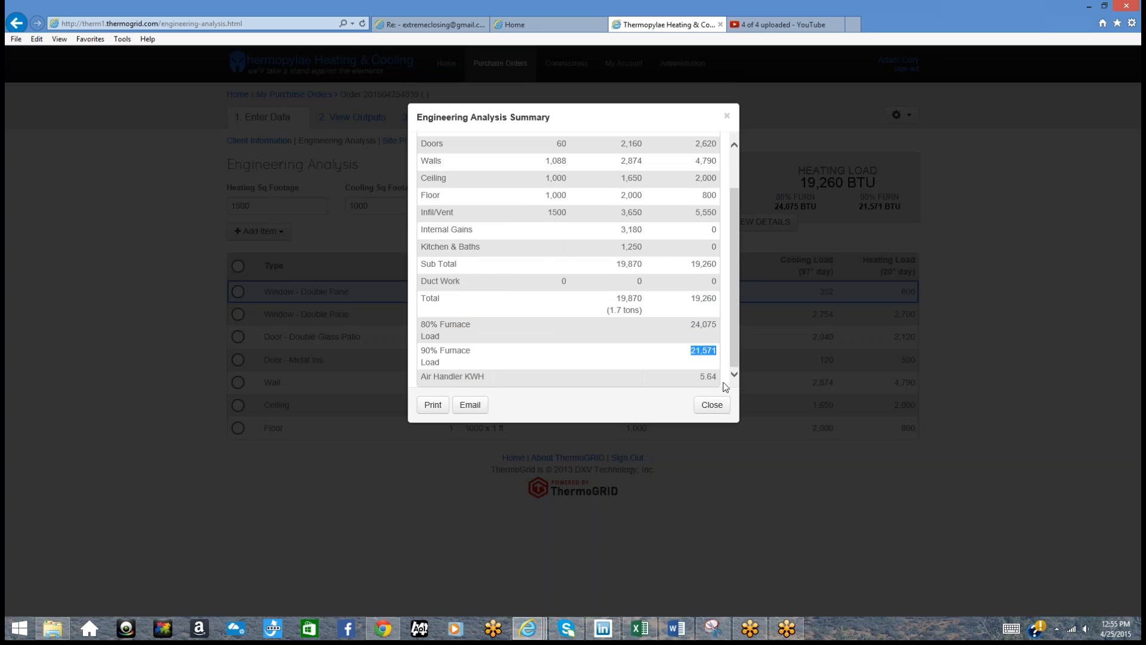
drag(722, 382, 692, 387)
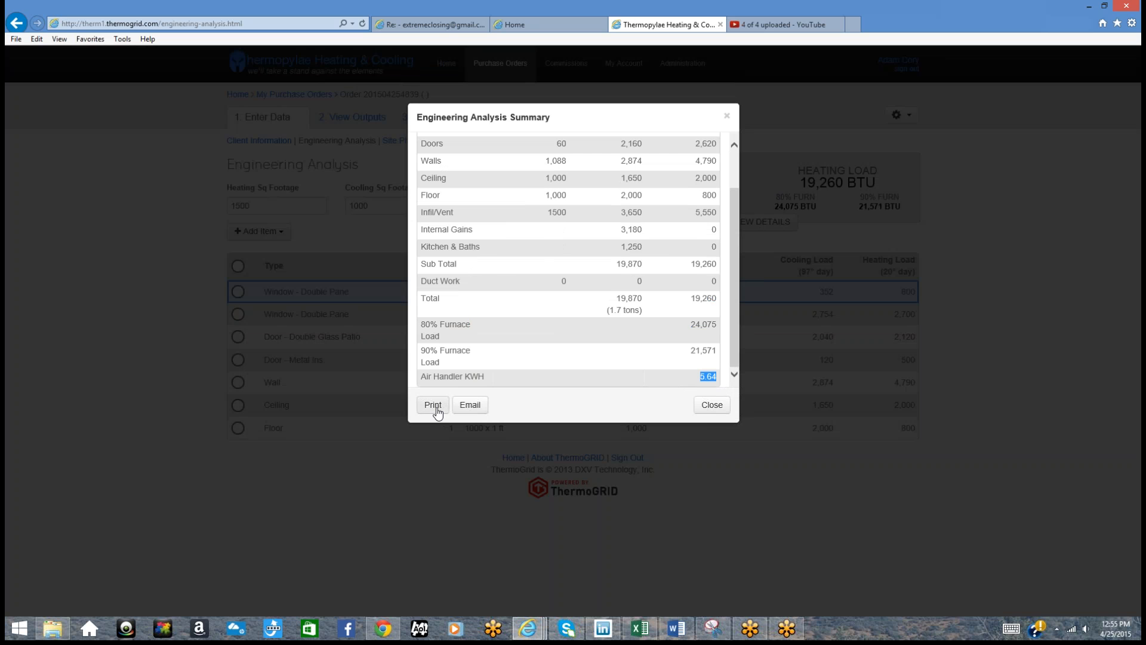
click(712, 405)
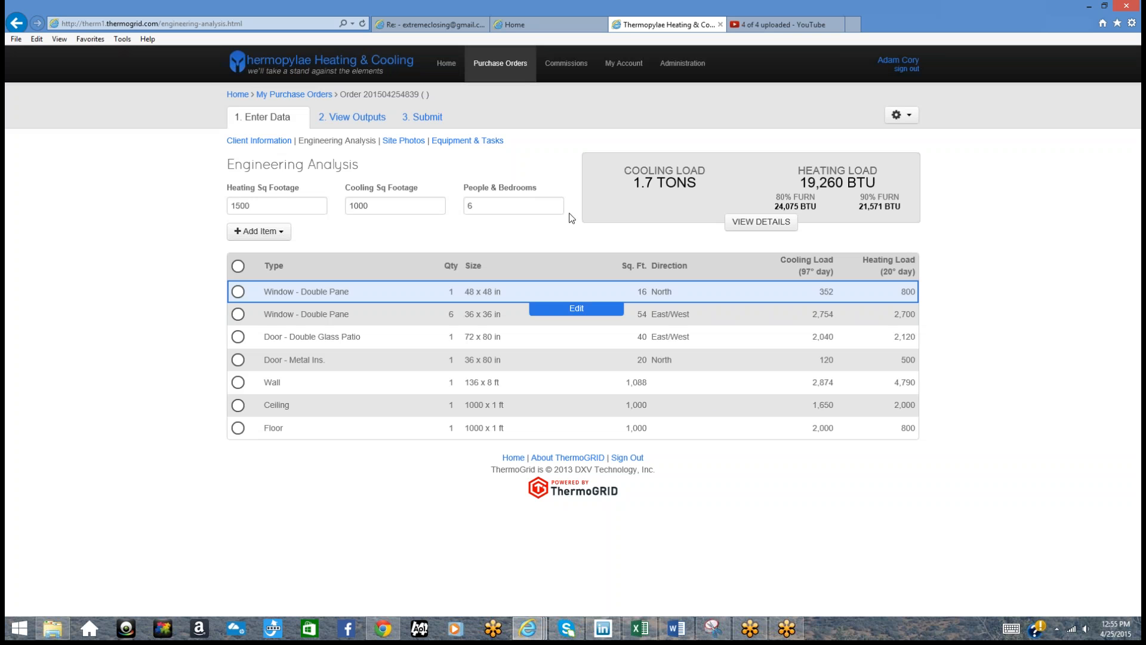
Step: Open Administration > Company Settings in edit mode, keeping Typical Hot Day at 97 Degrees
click(681, 65)
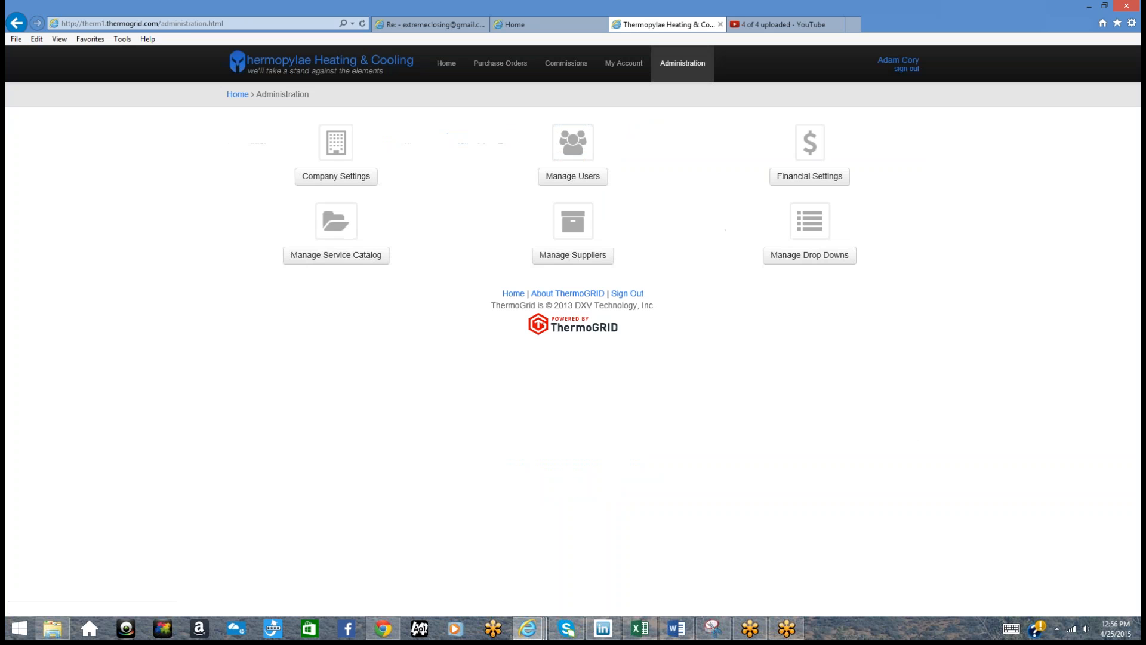
click(358, 177)
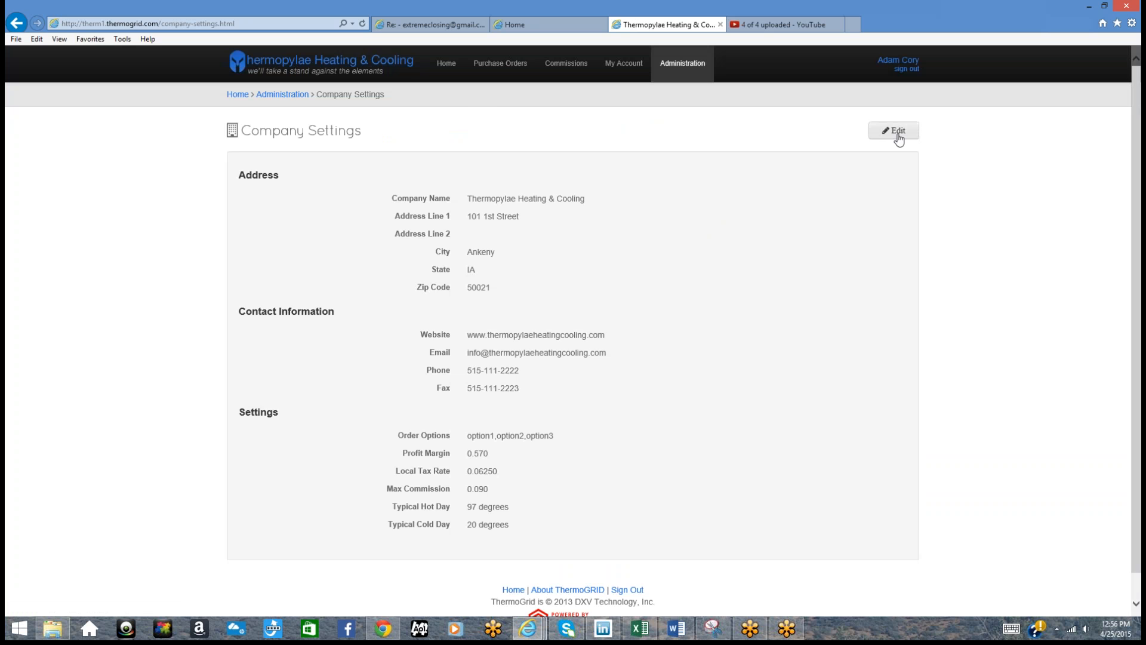
click(893, 131)
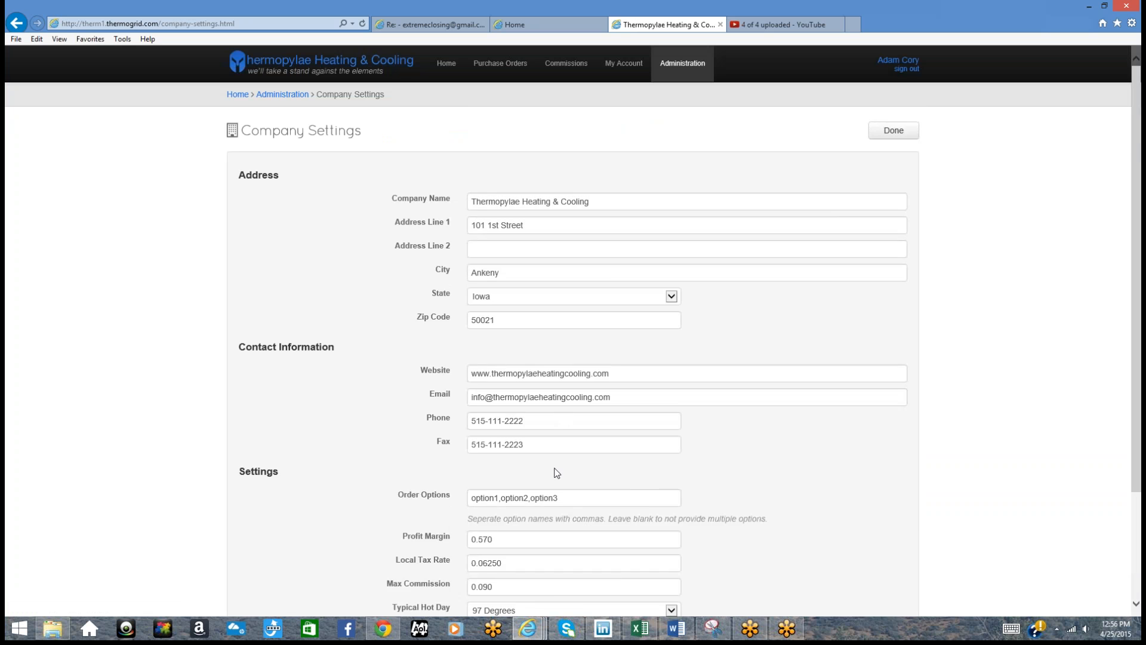
scroll(555, 471, down, 2)
click(529, 478)
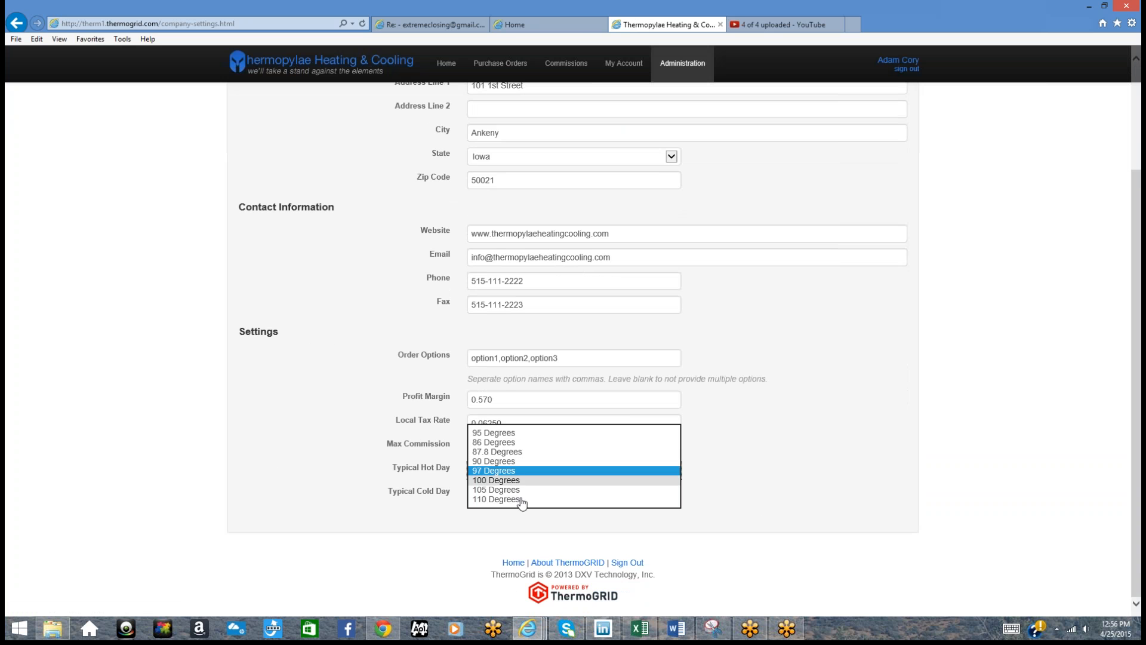
click(762, 475)
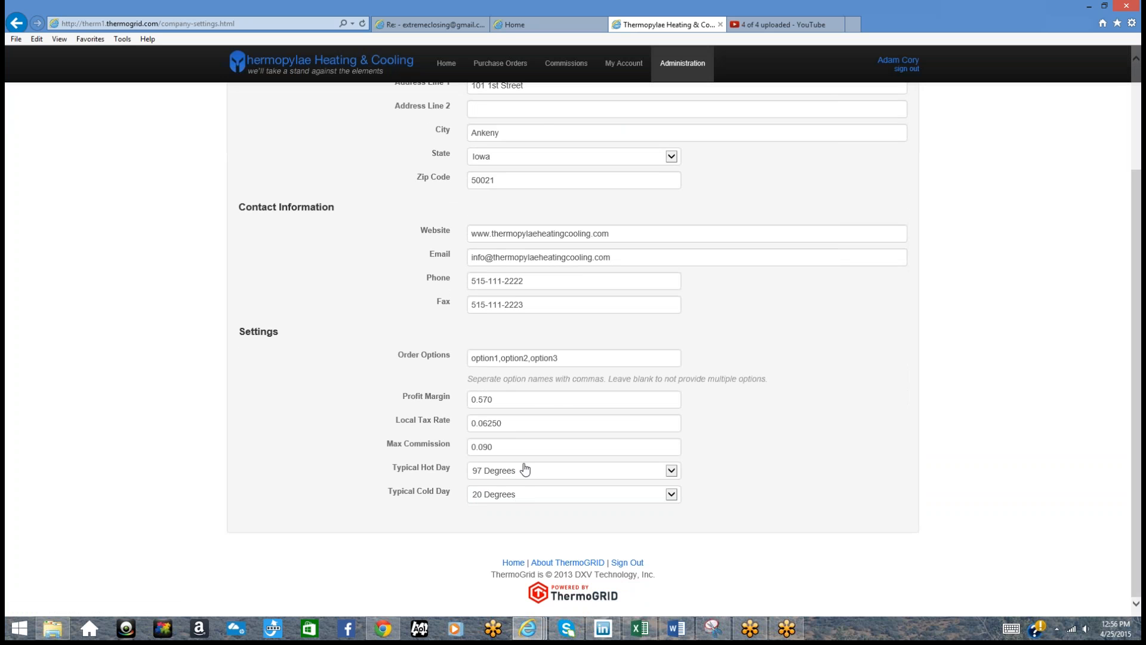
scroll(790, 360, up, 3)
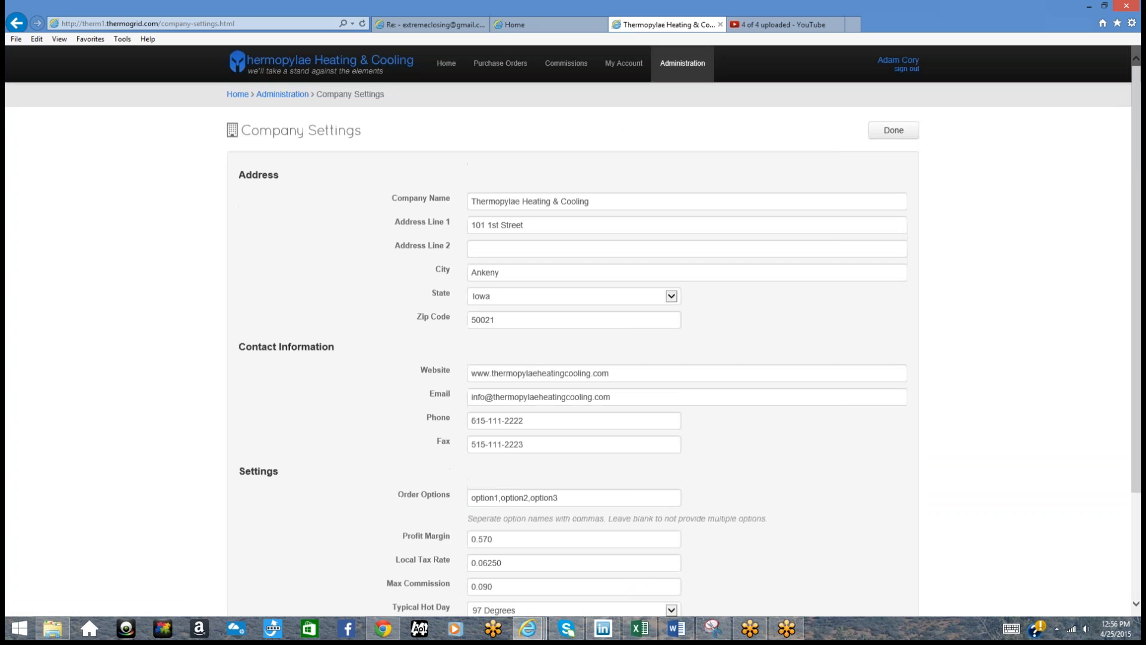